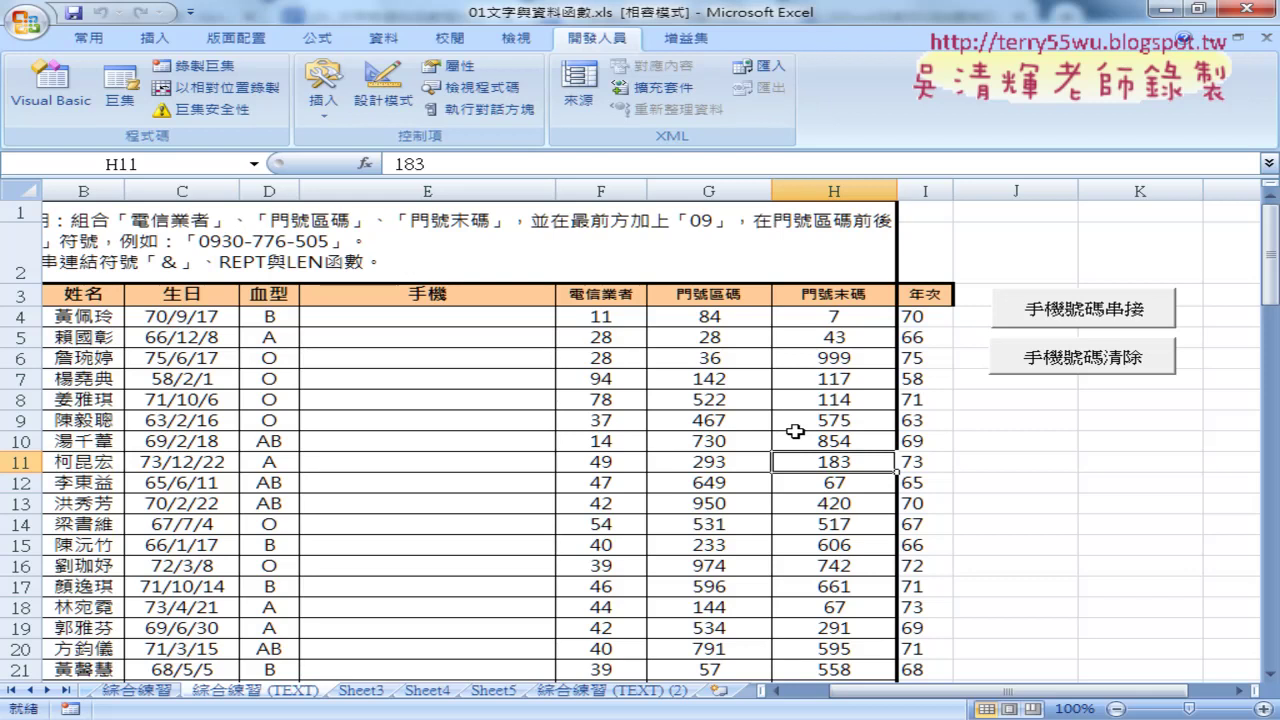
- From cell E4, run the build-phone-number button and then the clear-phone-number button
left_click(518, 318)
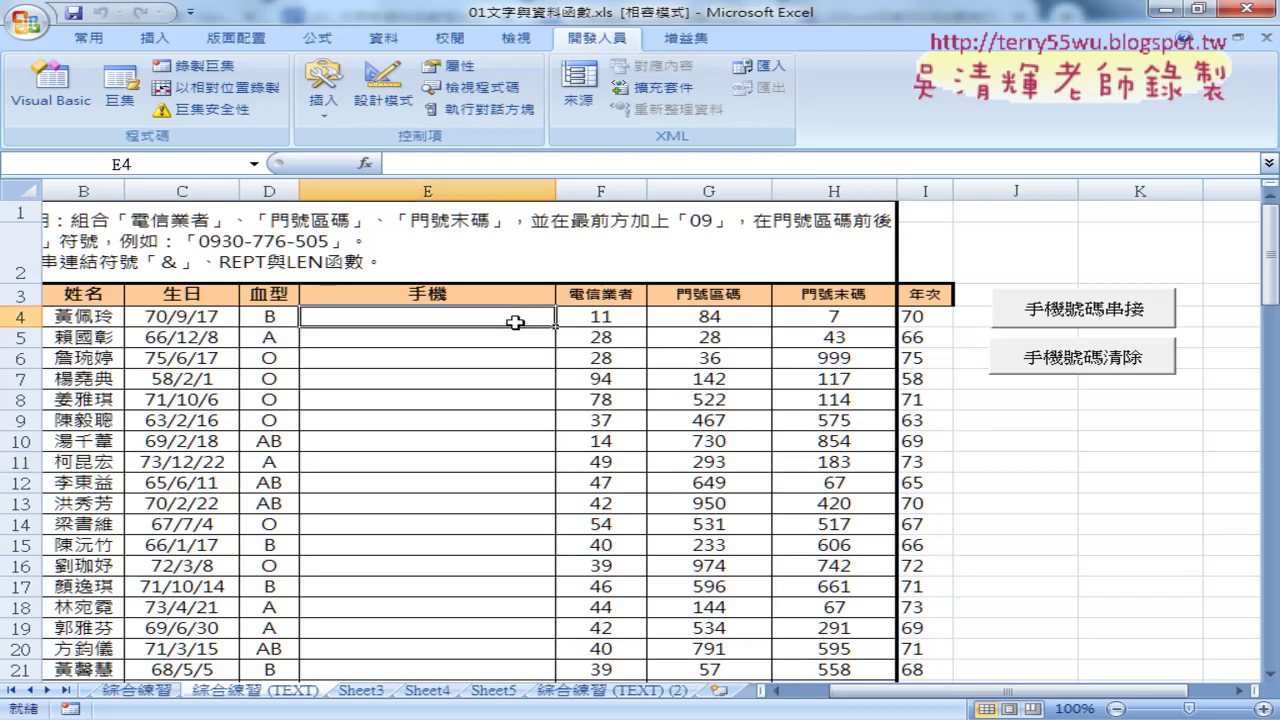
left_click(1085, 318)
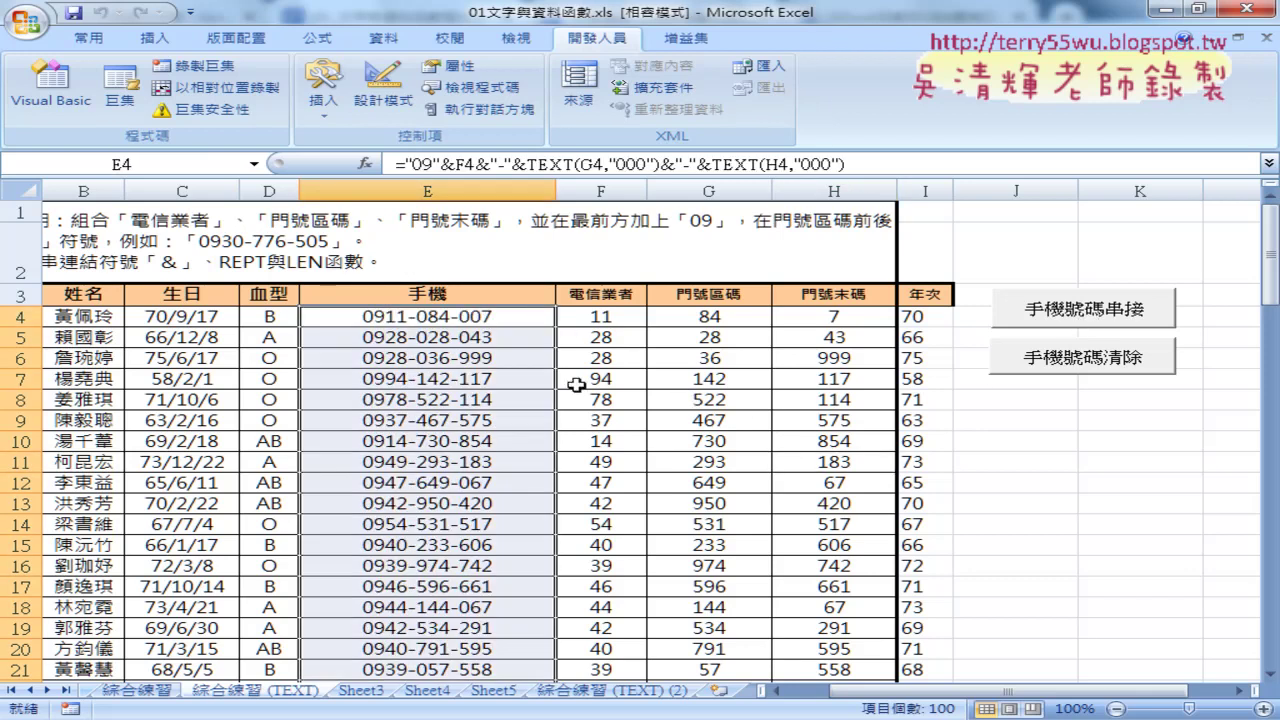
left_click(1017, 358)
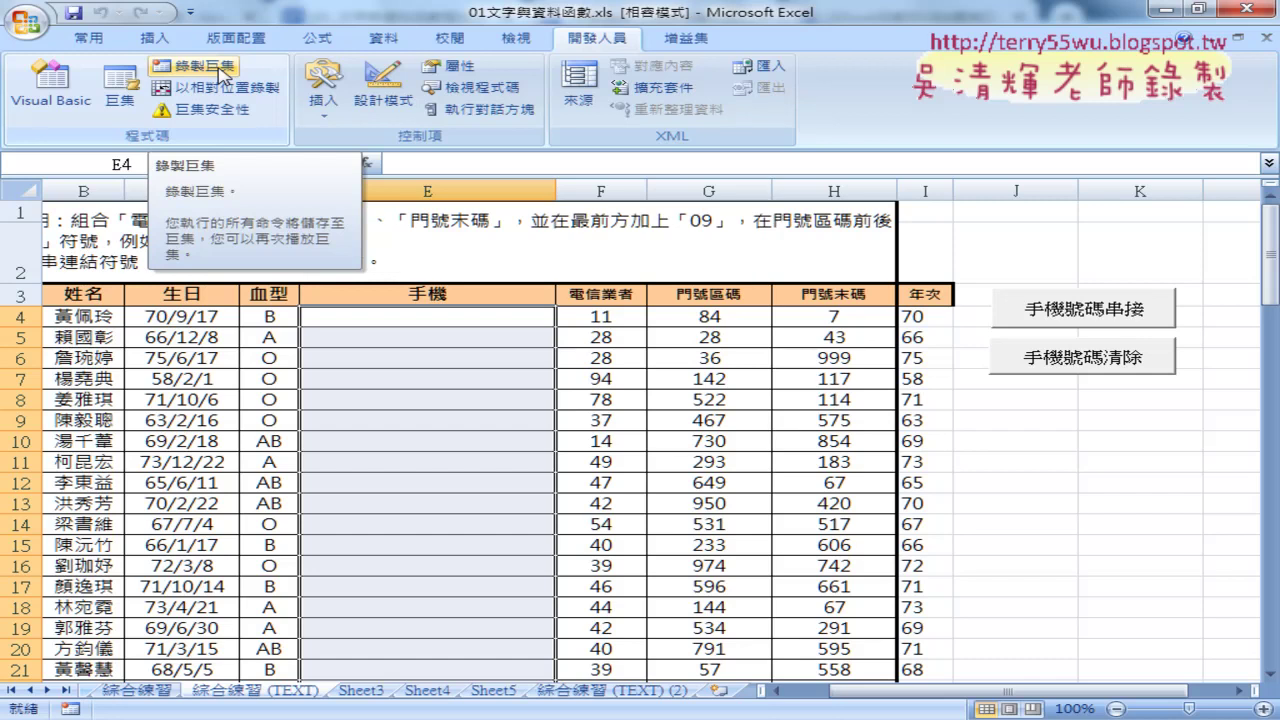
- On the Developer tab, open 巨集 to list the 手機號碼串接 and 手機號碼清除 macros
left_click(220, 75)
left_click(135, 100)
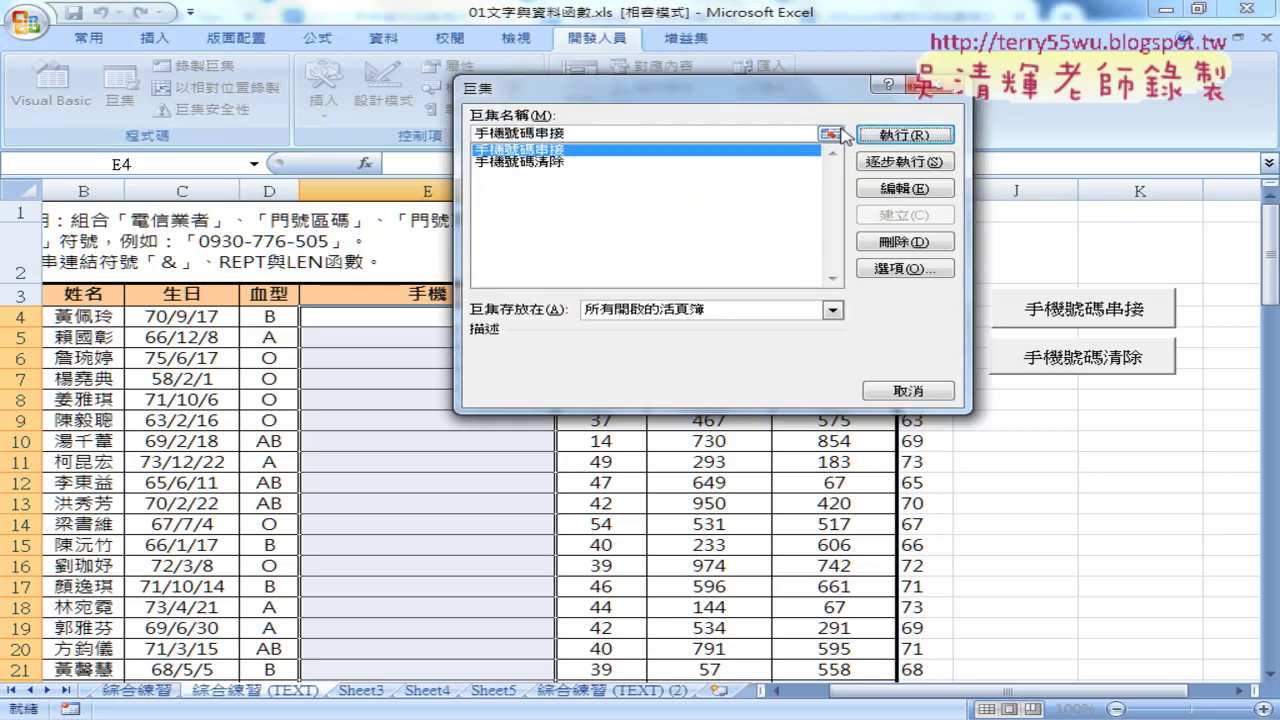
left_click(899, 189)
left_click_drag(528, 166, 566, 164)
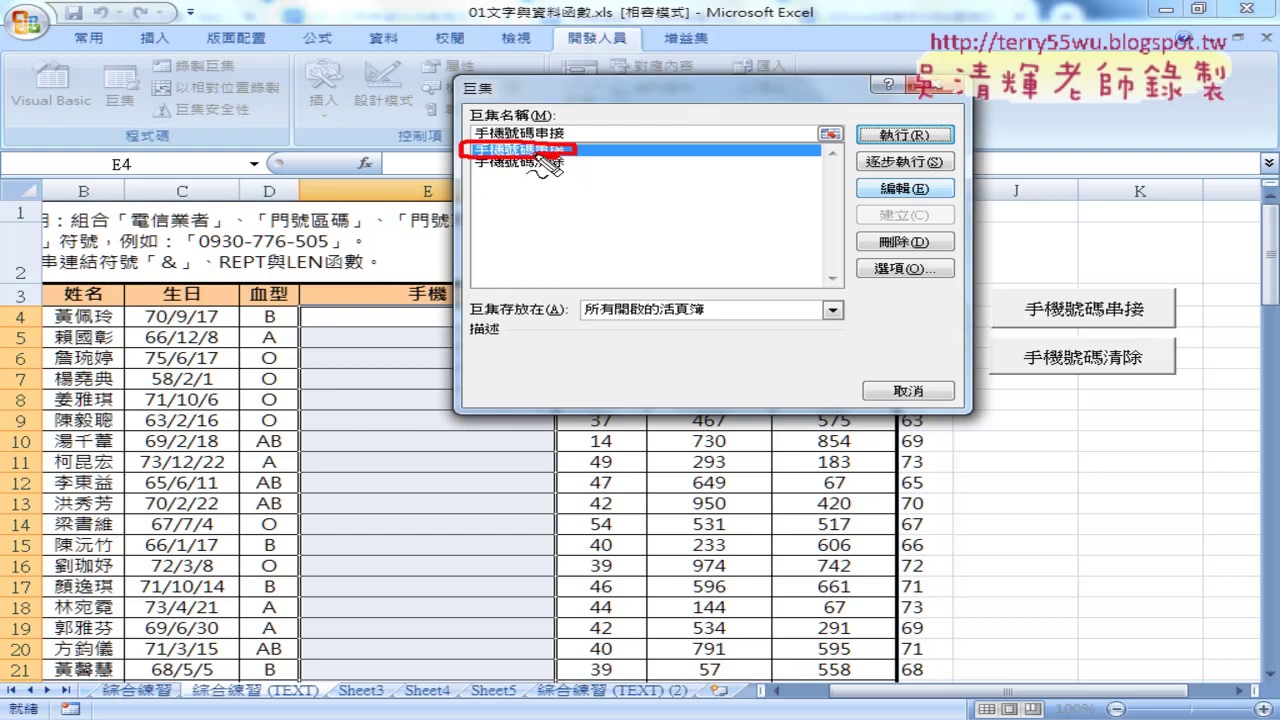
left_click_drag(912, 184, 894, 194)
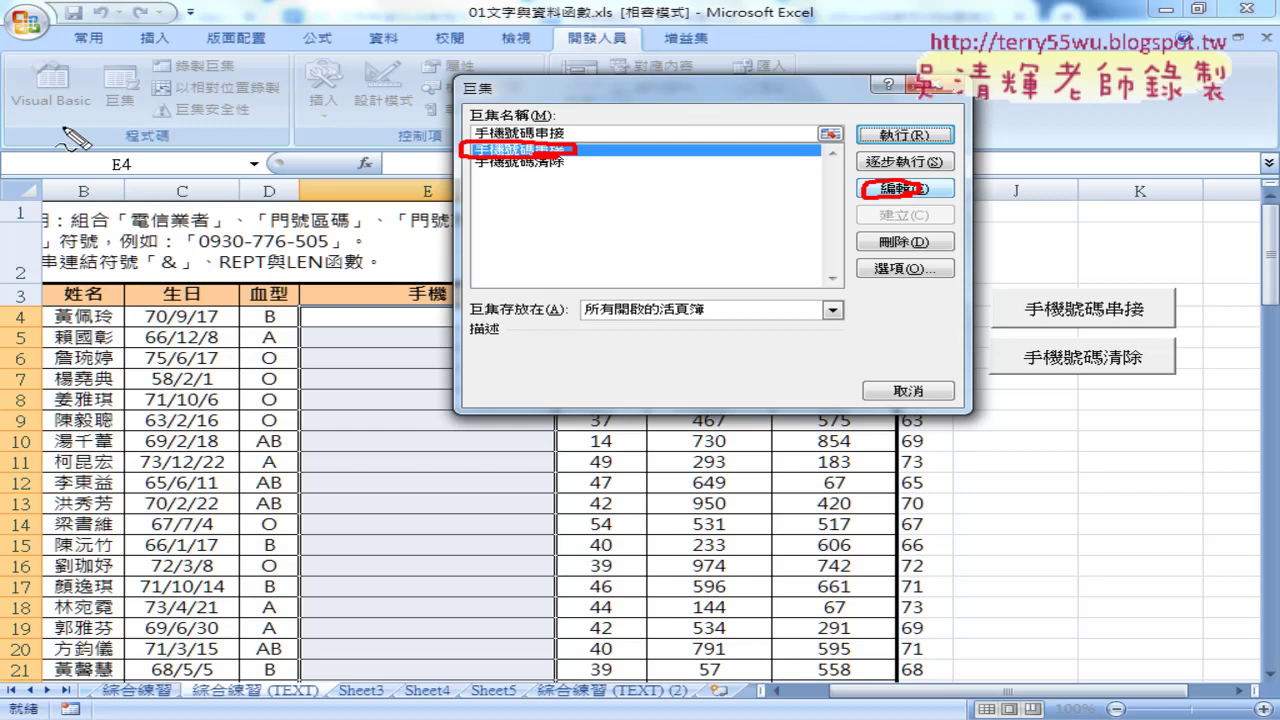
mouse_move(55, 124)
left_mouse_down()
mouse_move(100, 98)
mouse_move(60, 128)
left_mouse_up()
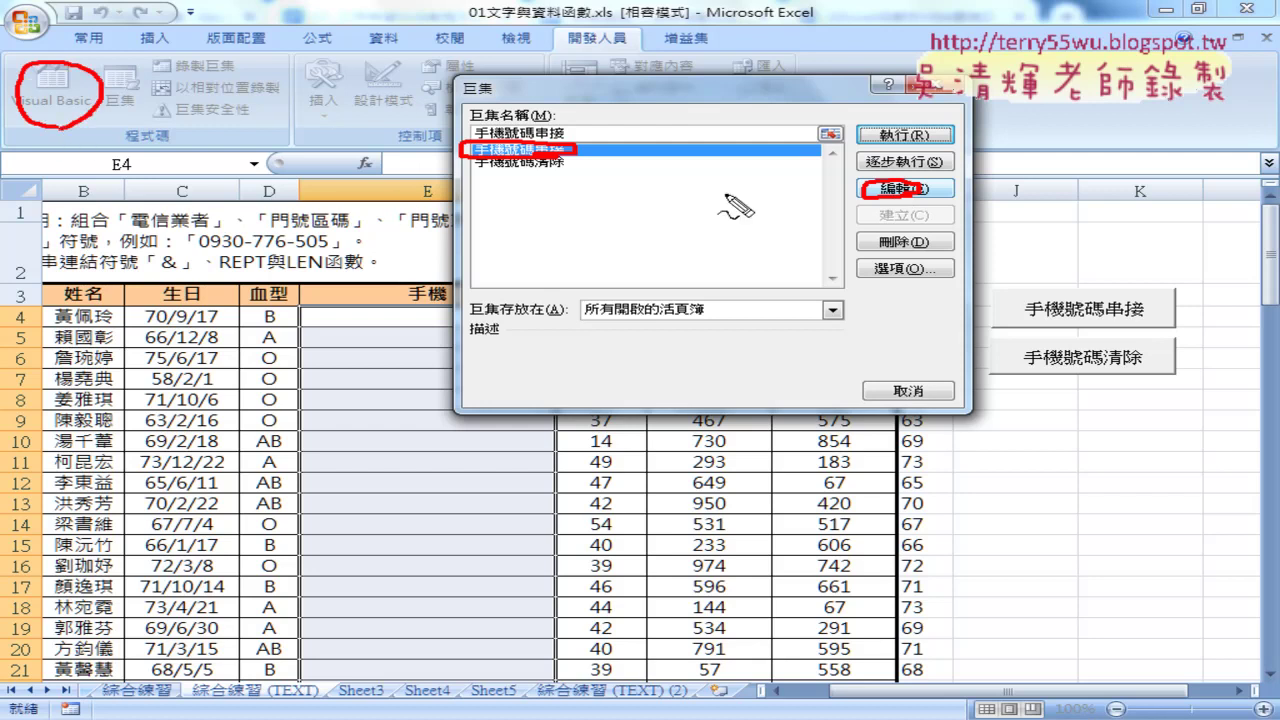
mouse_move(838, 207)
left_mouse_down()
mouse_move(115, 120)
mouse_move(200, 143)
left_mouse_up()
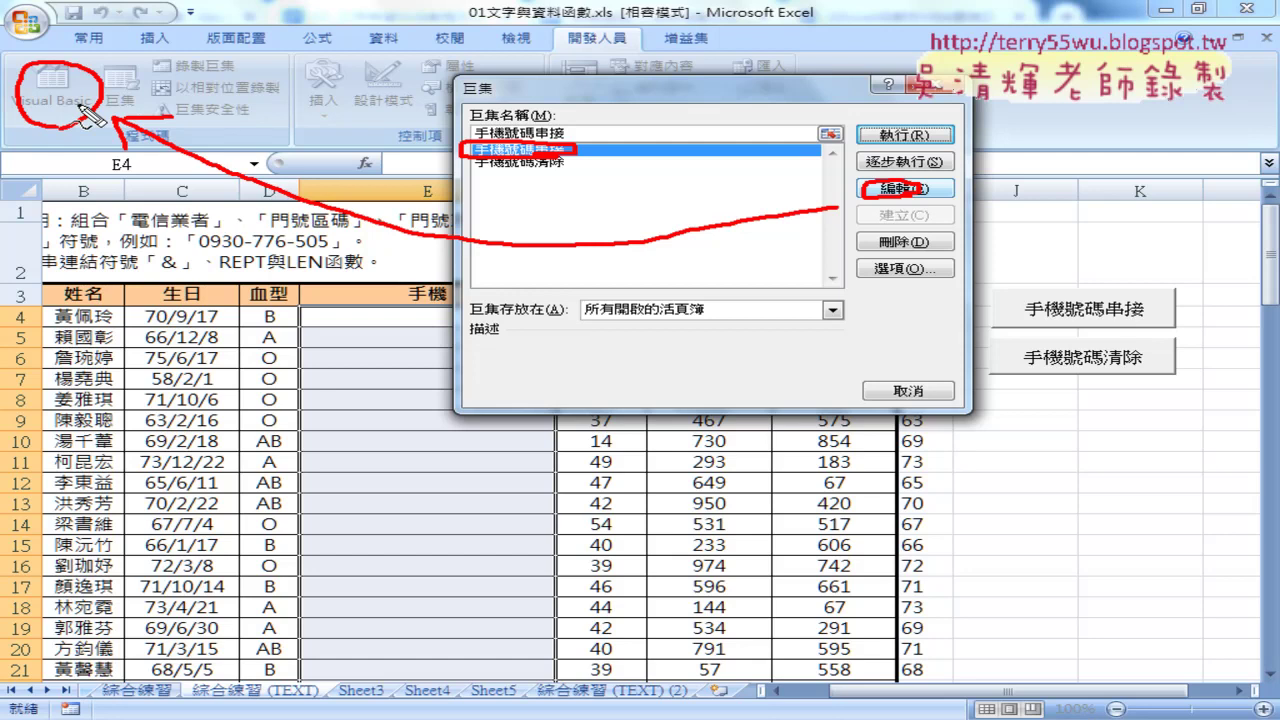
key("Escape")
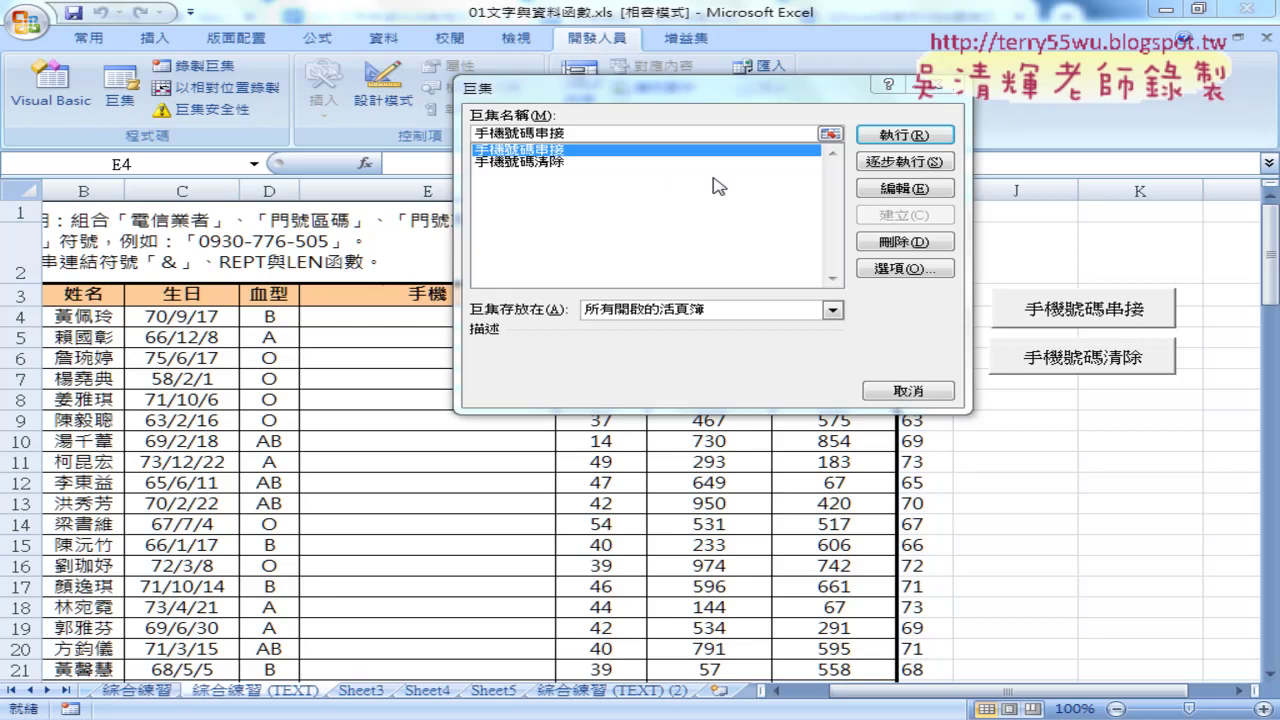
- Edit 手機號碼串接 from the Macro dialog and place the VBA editor window lower over the worksheet
left_click(897, 188)
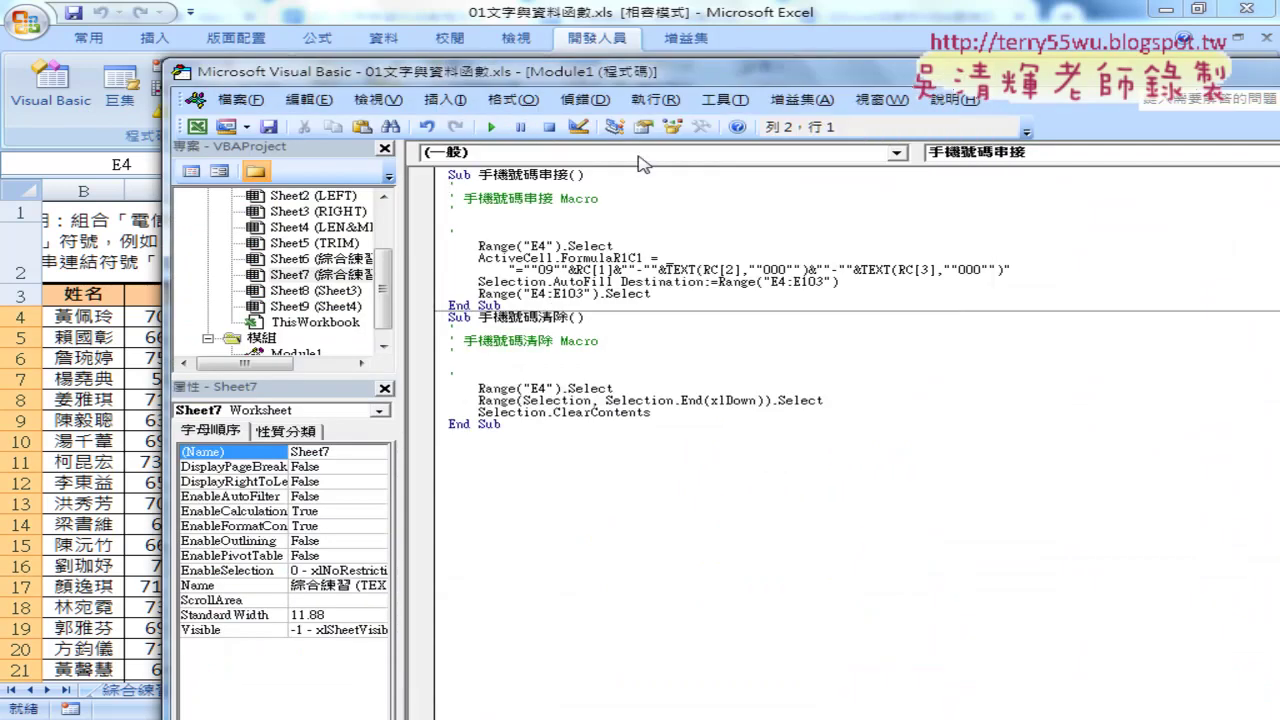
double_click(295, 70)
left_click_drag(294, 47, 263, 24)
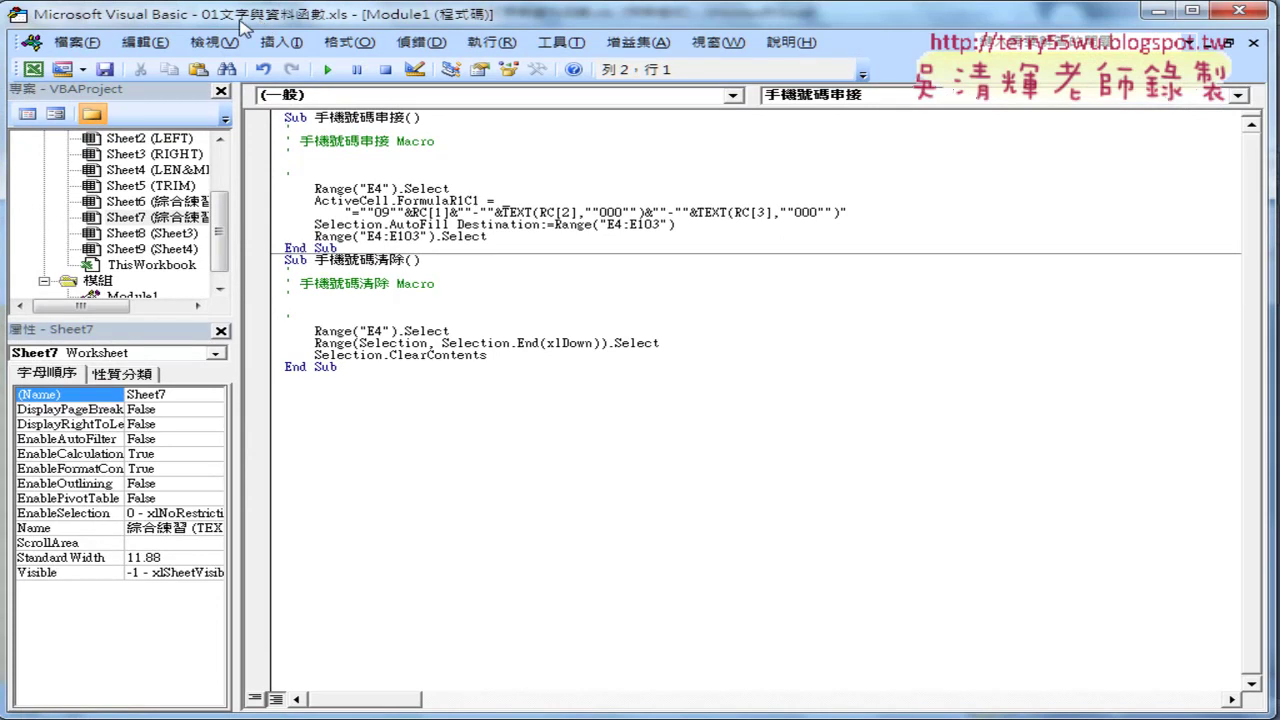
left_click_drag(208, 14, 504, 77)
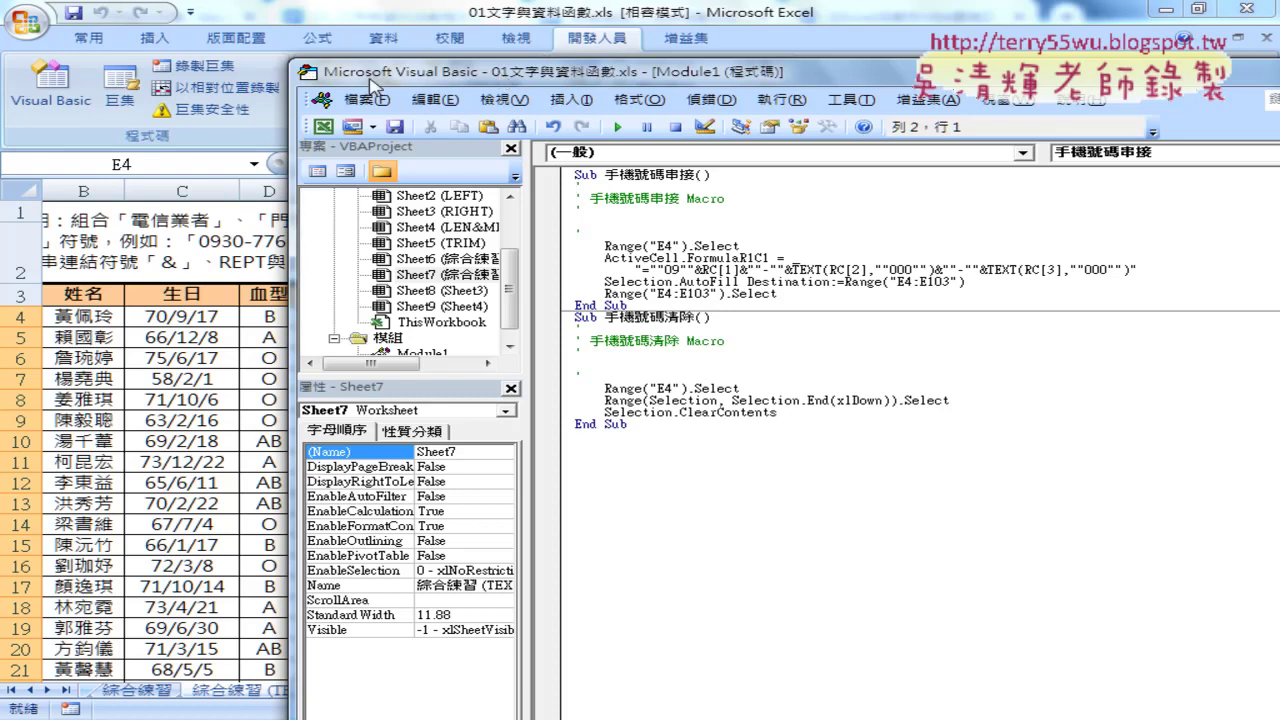
left_click_drag(370, 78, 590, 219)
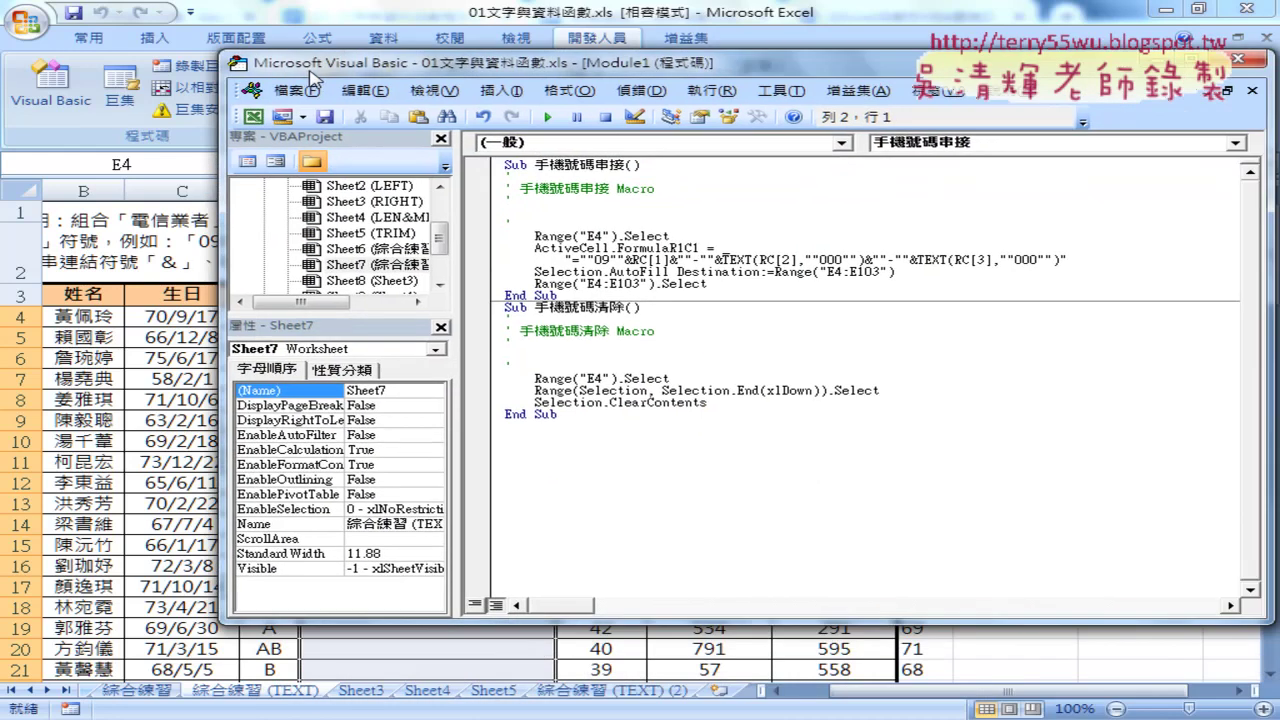
left_click_drag(596, 221, 310, 74)
left_click_drag(361, 72, 311, 158)
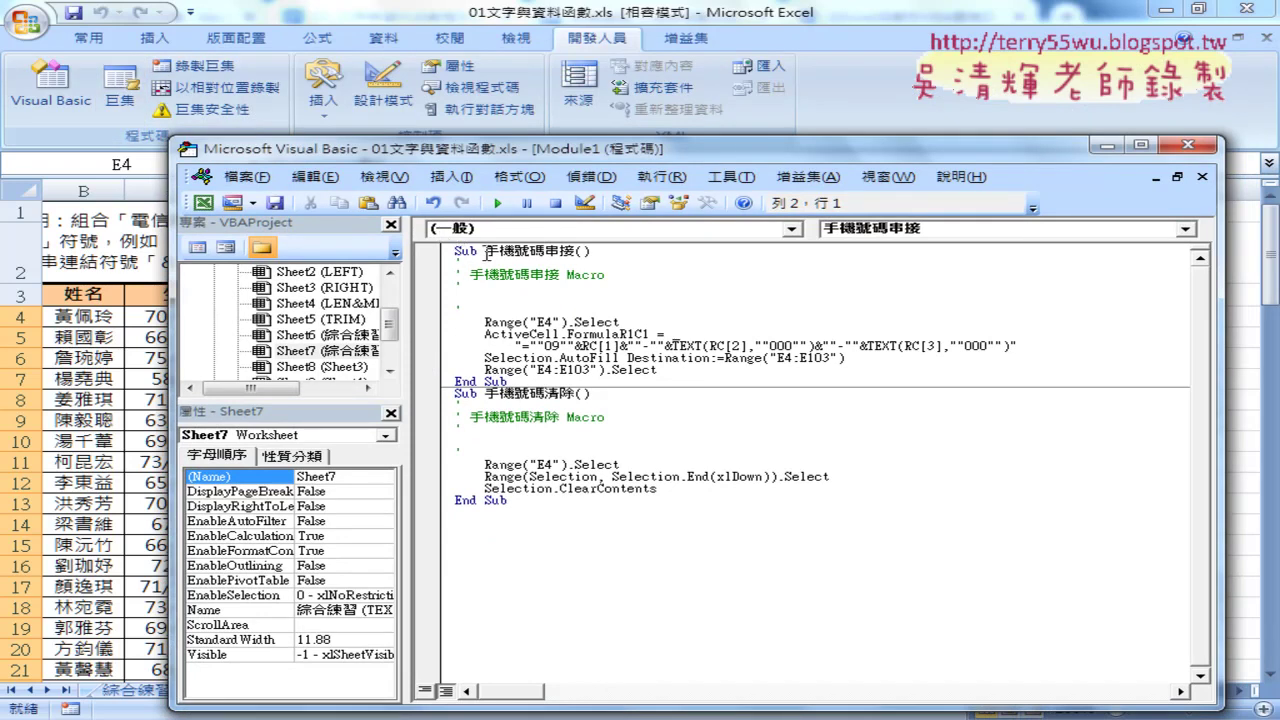
left_click_drag(487, 252, 576, 254)
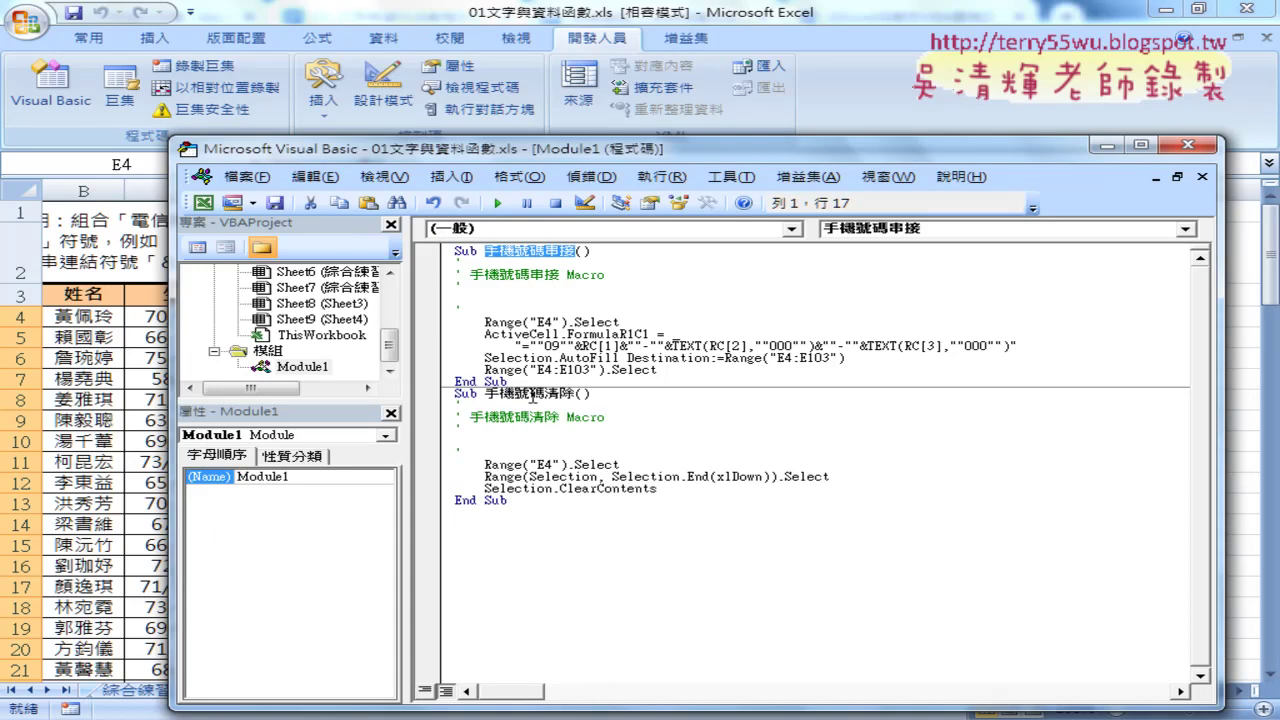
left_click(489, 396)
left_click_drag(490, 397, 576, 397)
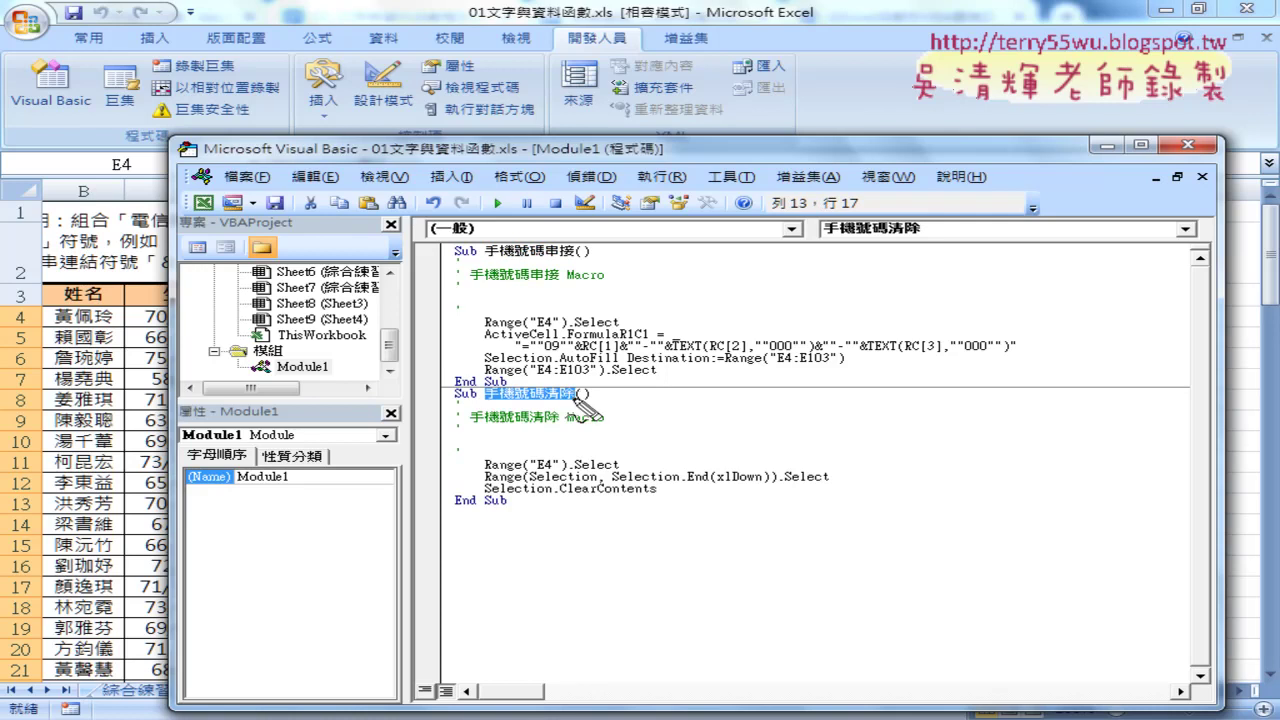
left_click_drag(453, 257, 476, 257)
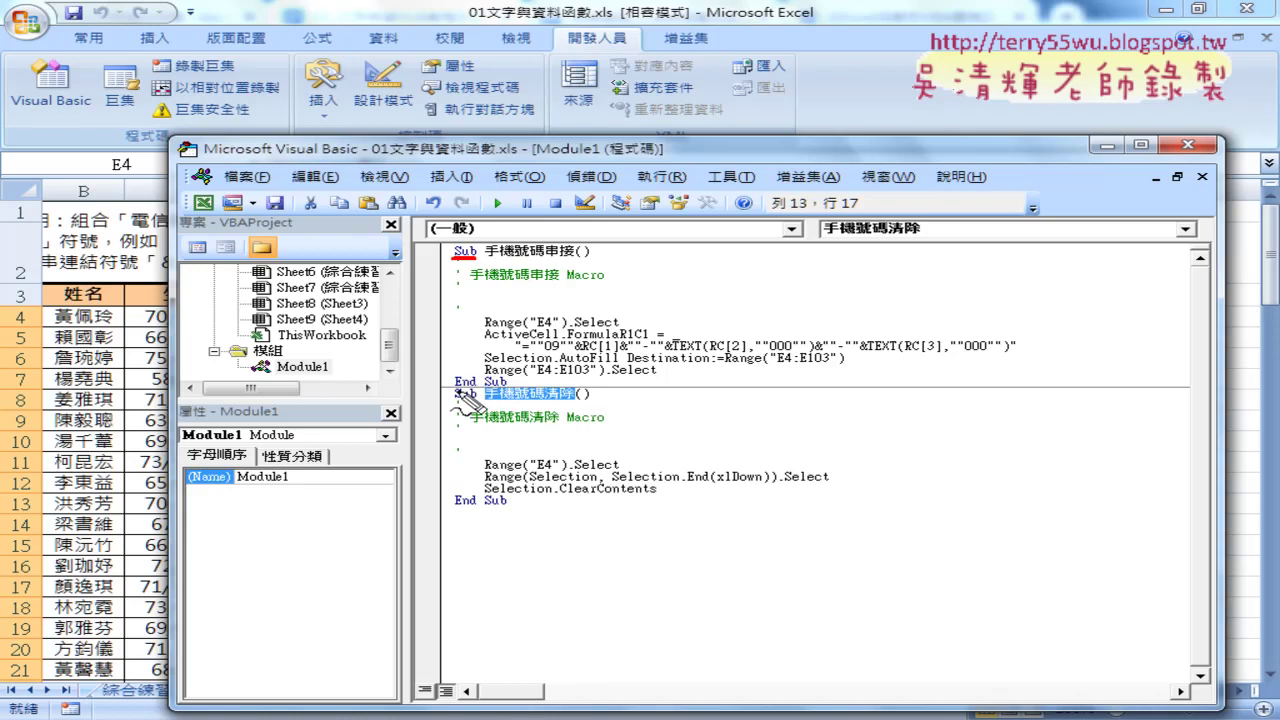
left_click_drag(455, 389, 505, 390)
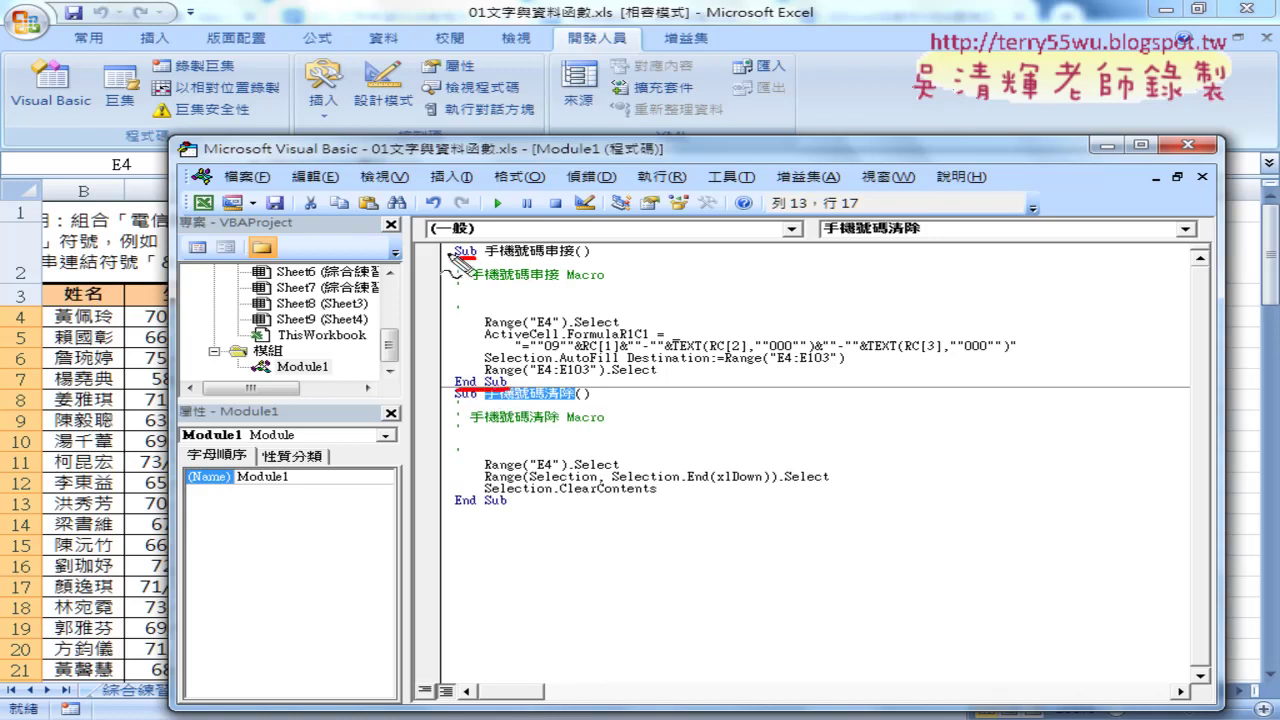
mouse_move(445, 250)
left_mouse_down()
mouse_move(420, 250)
mouse_move(447, 381)
left_mouse_up()
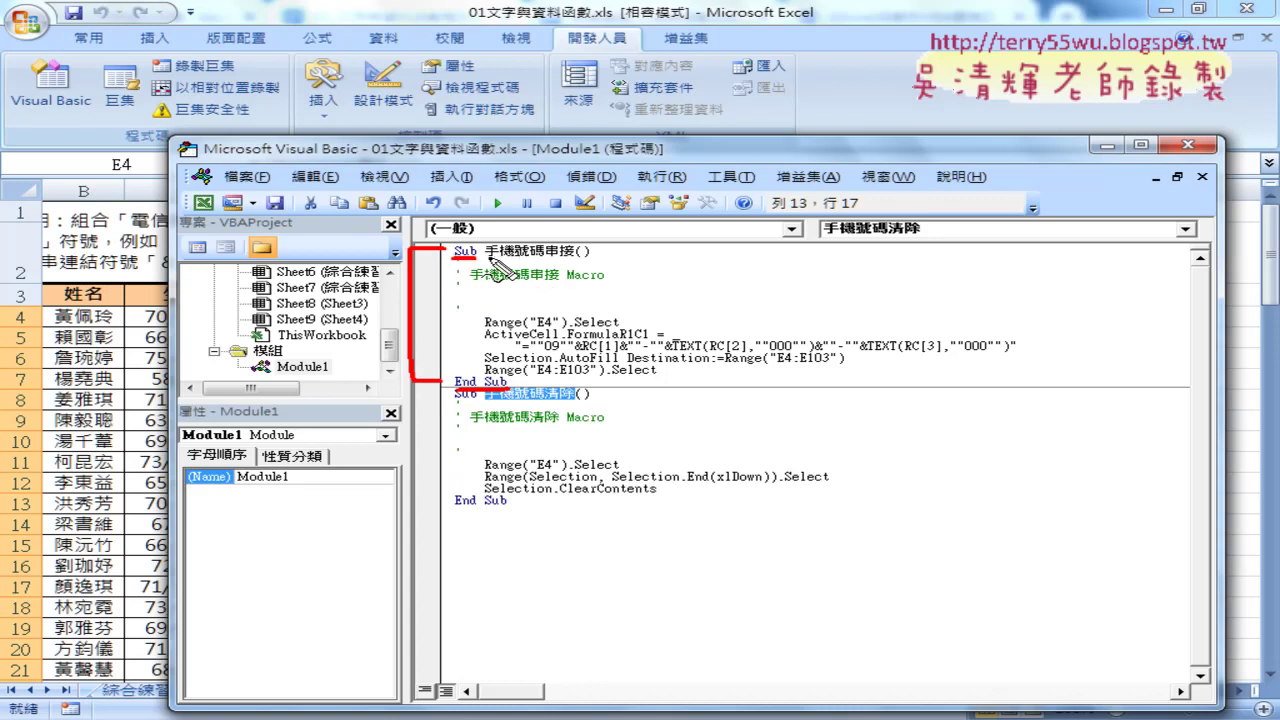
left_click_drag(486, 258, 590, 258)
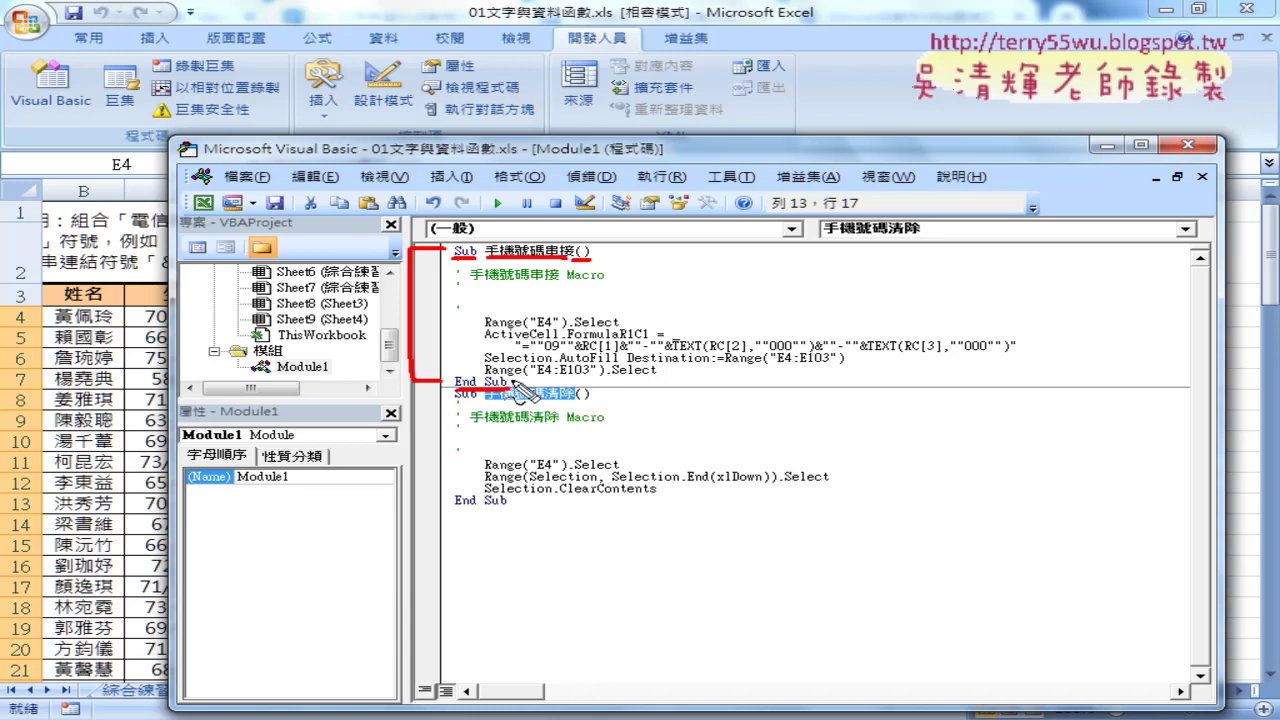
left_click_drag(452, 311, 465, 311)
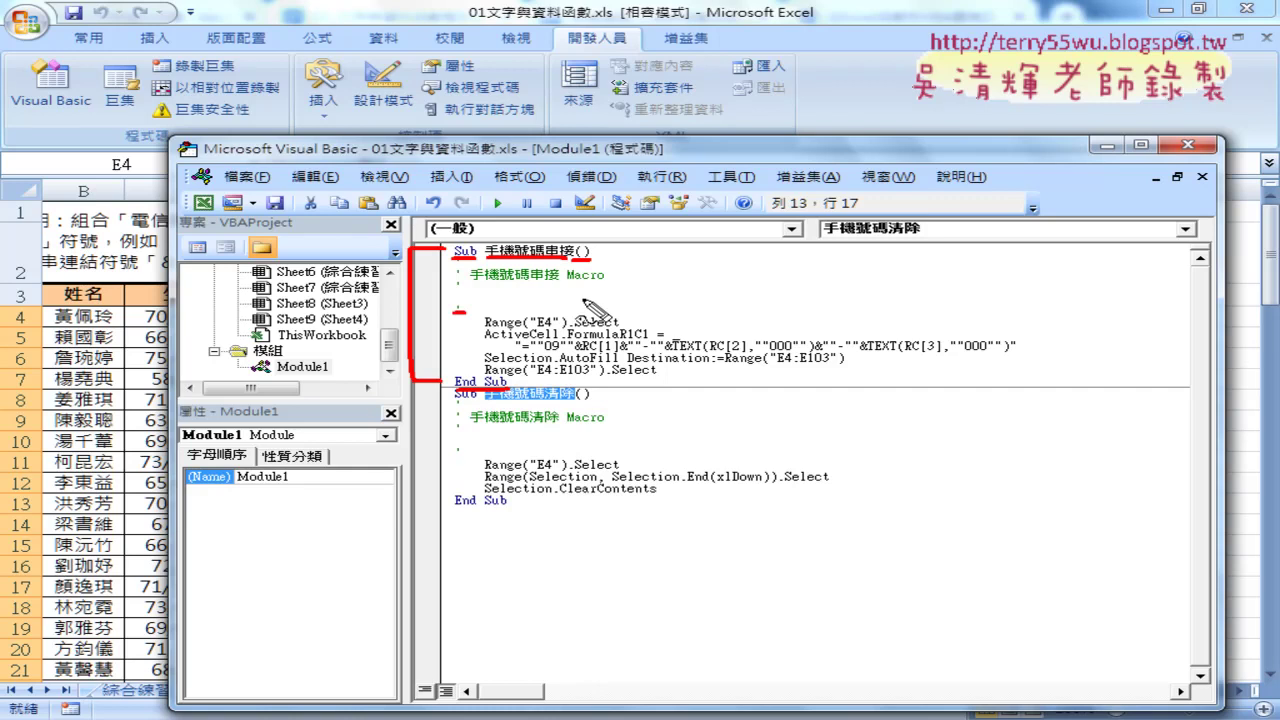
key("Escape")
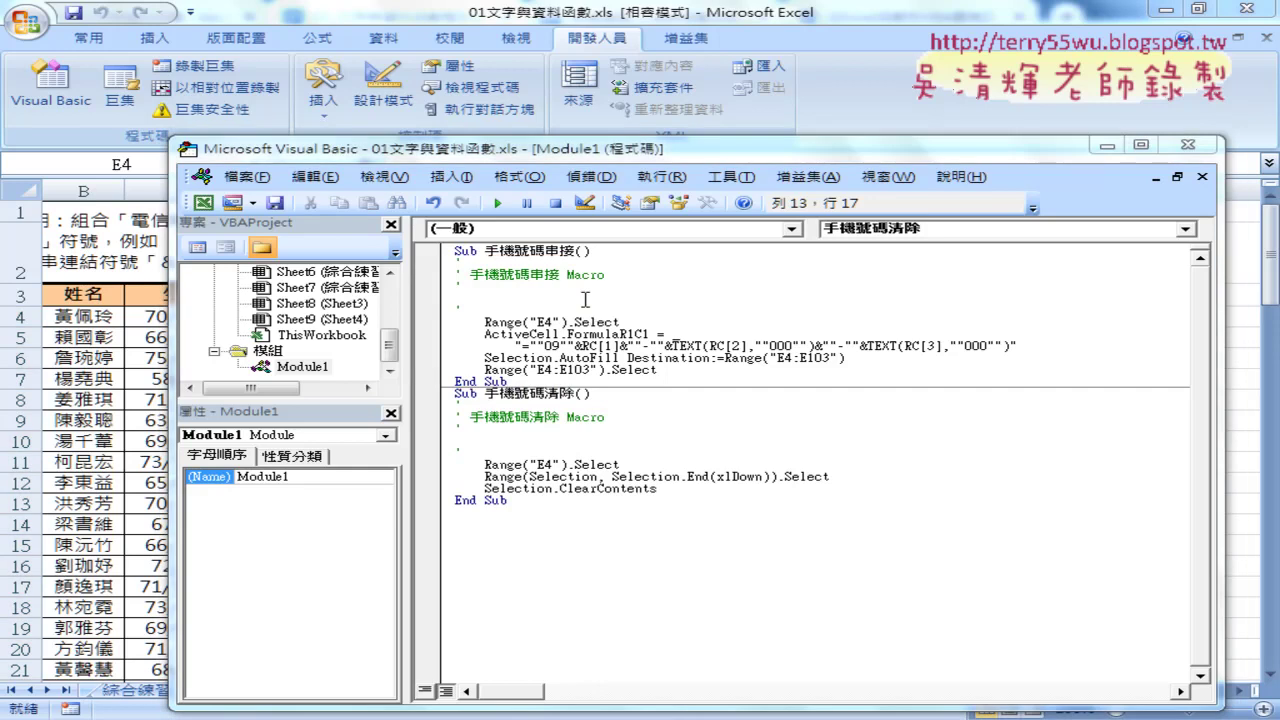
- Delete the blank and 手機號碼串接 Macro comment lines under Sub 手機號碼串接()
left_click(462, 307)
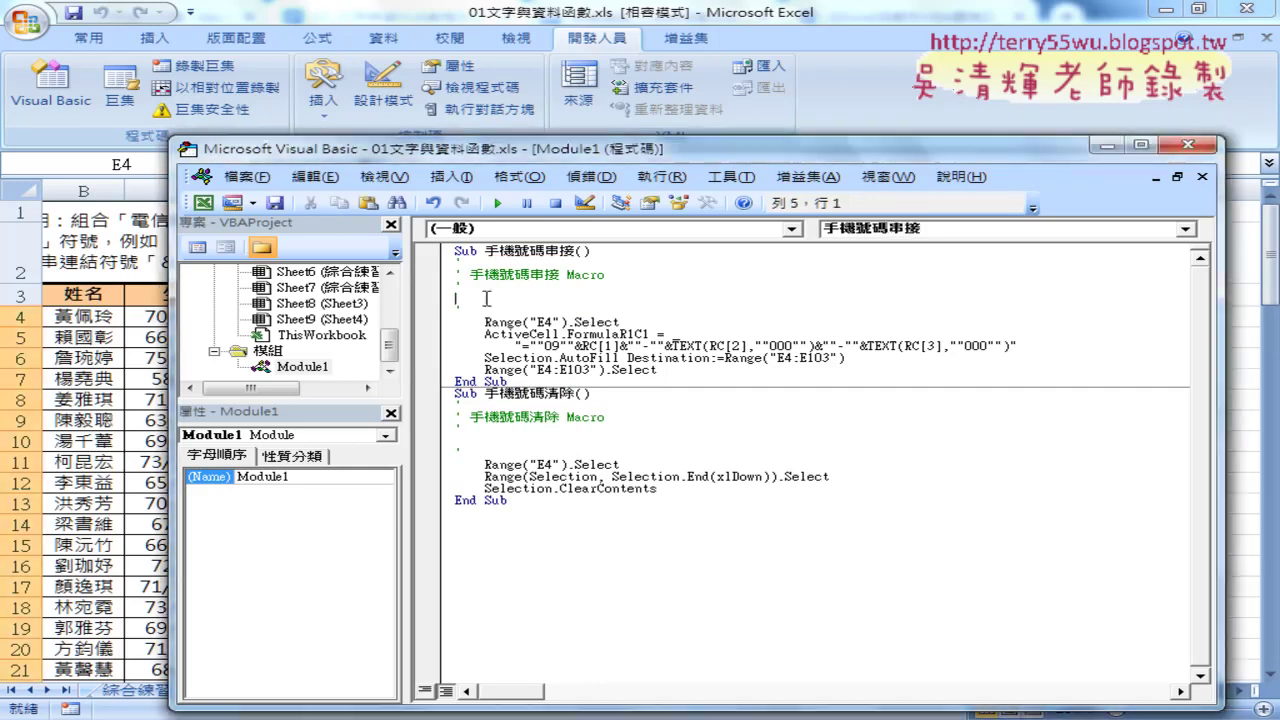
left_click_drag(484, 306, 452, 266)
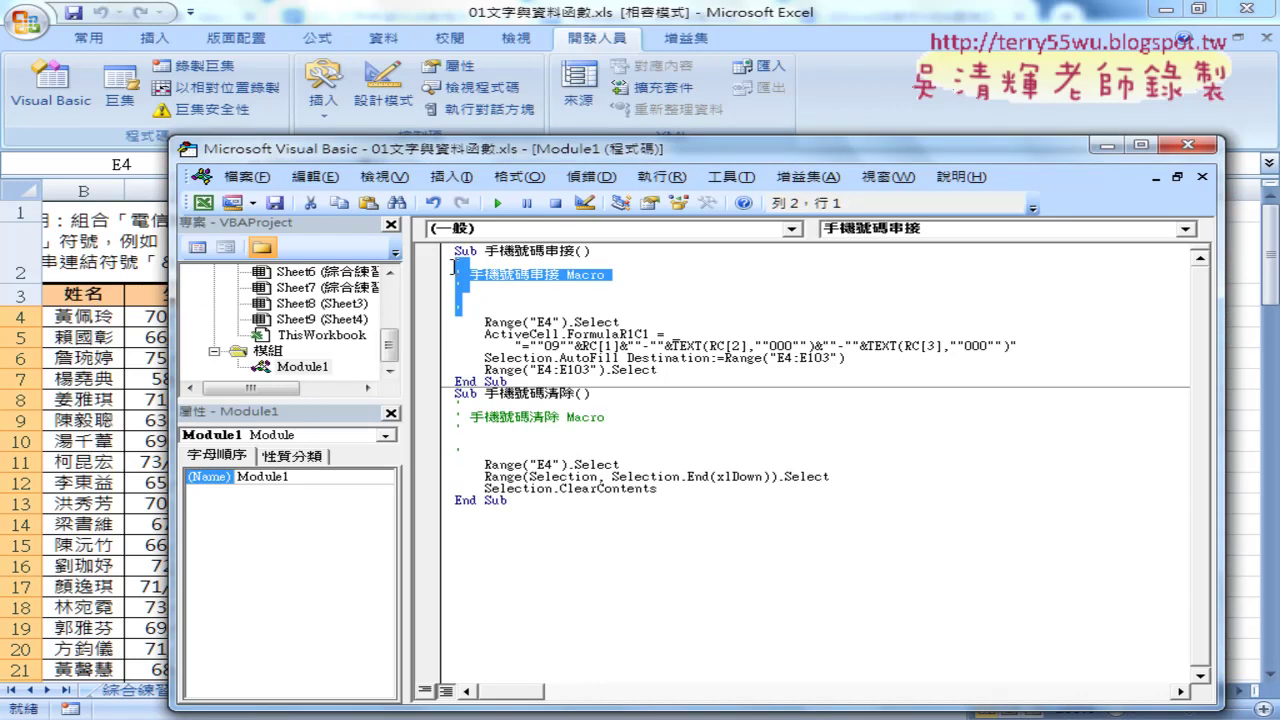
key("Delete")
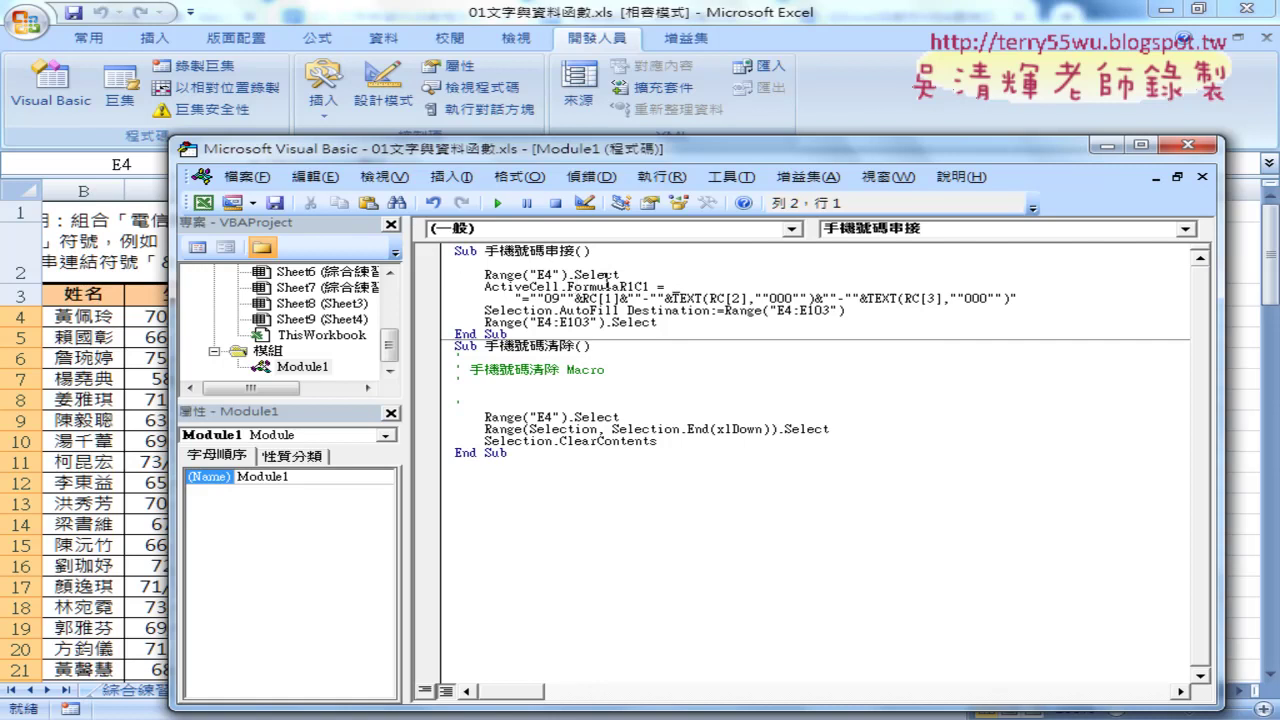
left_click(729, 180)
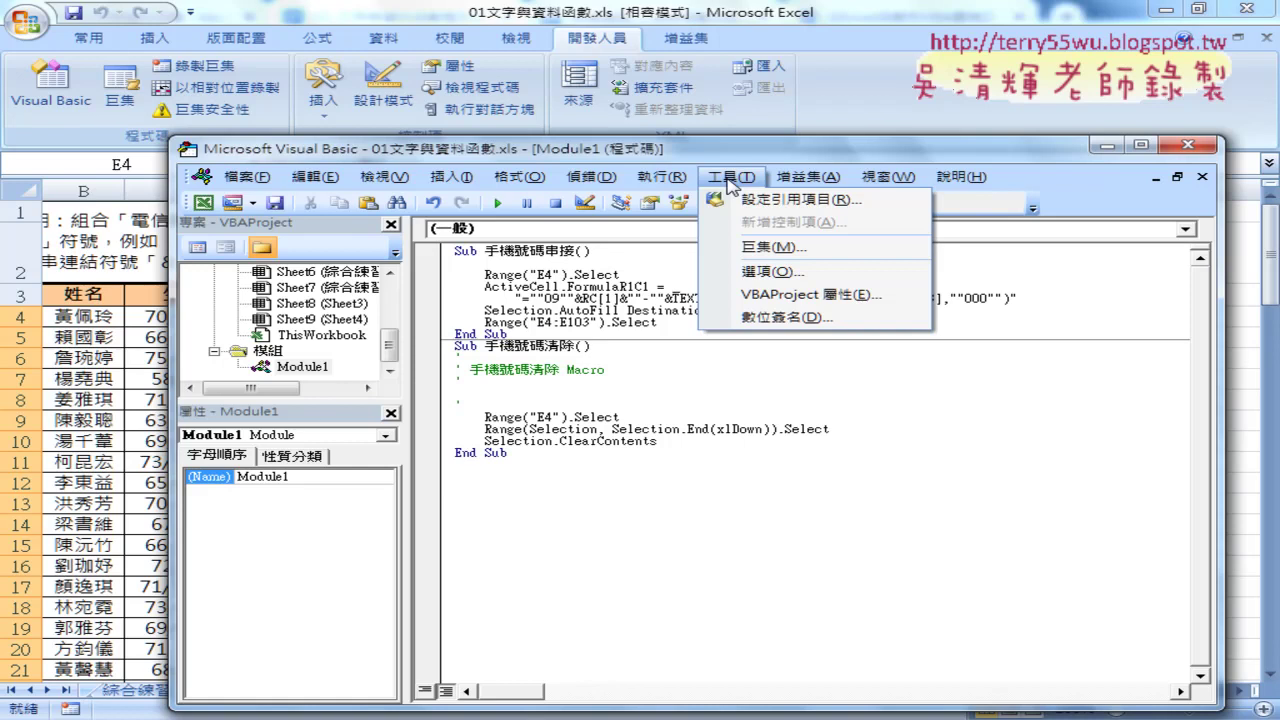
- Set the Editor Format code font size to 12 in Tools > Options
left_click(771, 274)
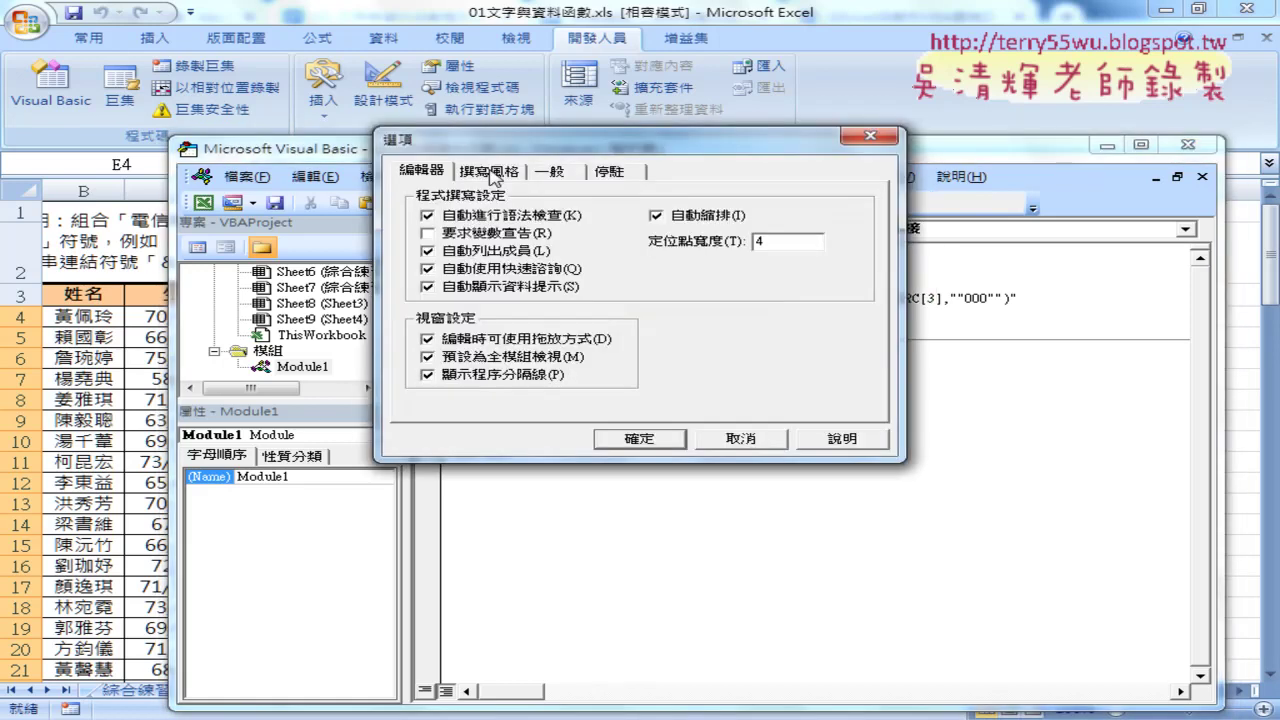
left_click(492, 172)
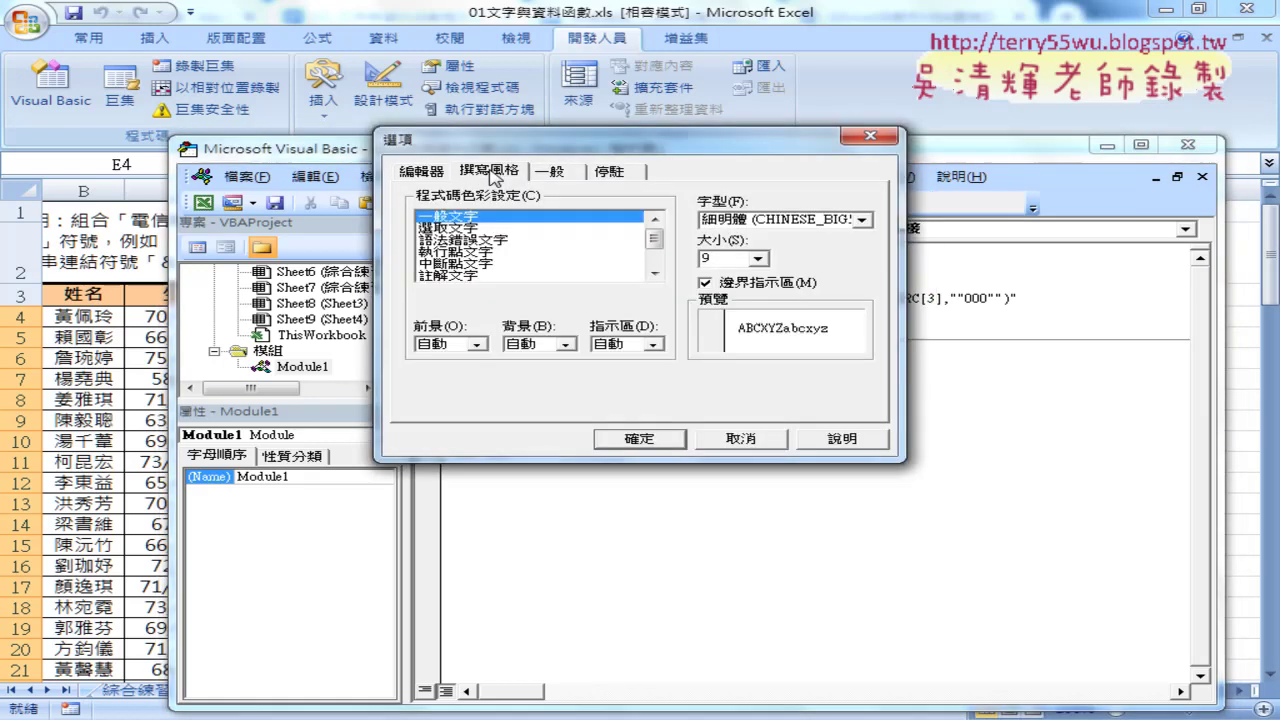
left_click(762, 260)
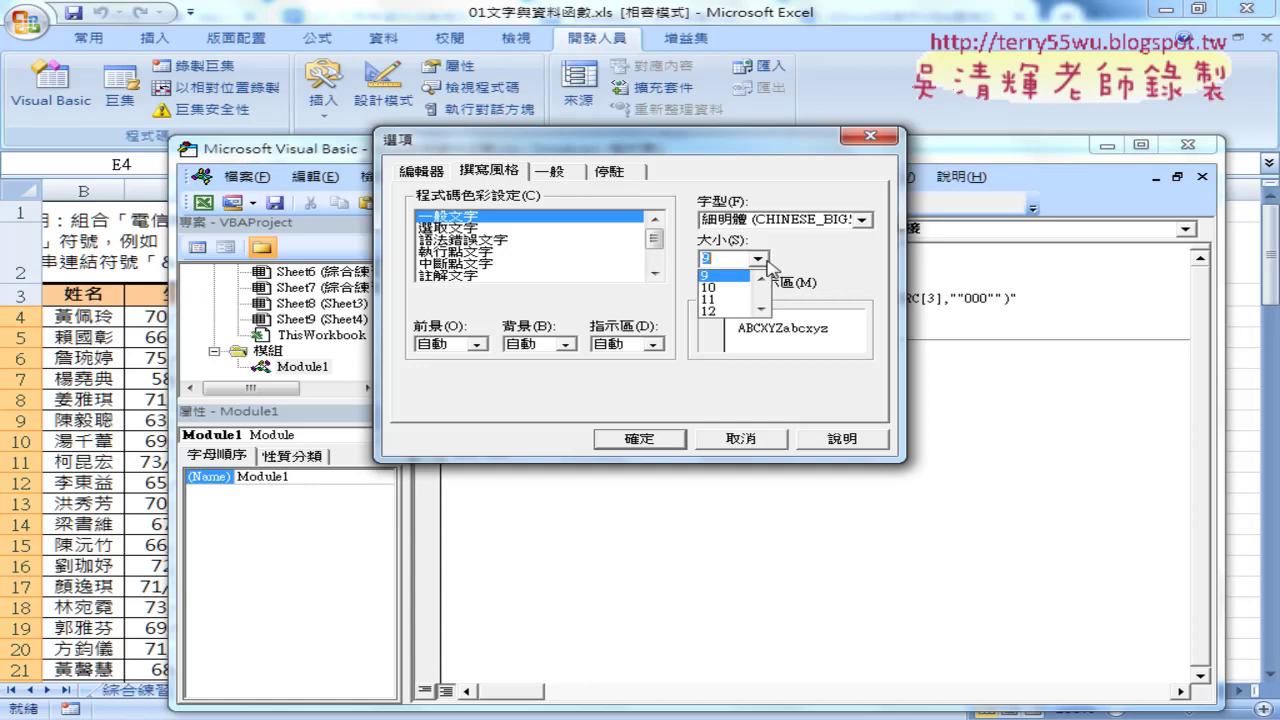
left_click(733, 312)
left_click(658, 441)
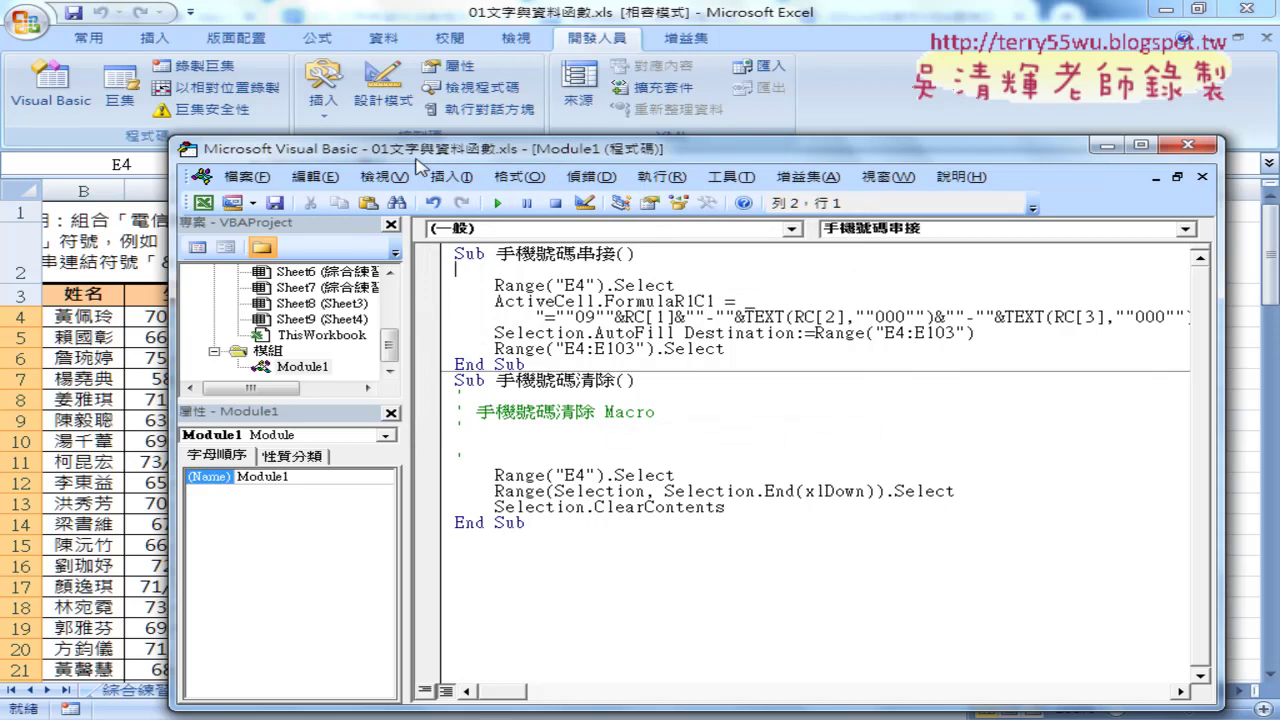
- Move and widen the VBA editor window and its project and properties panes
left_click_drag(418, 163, 302, 123)
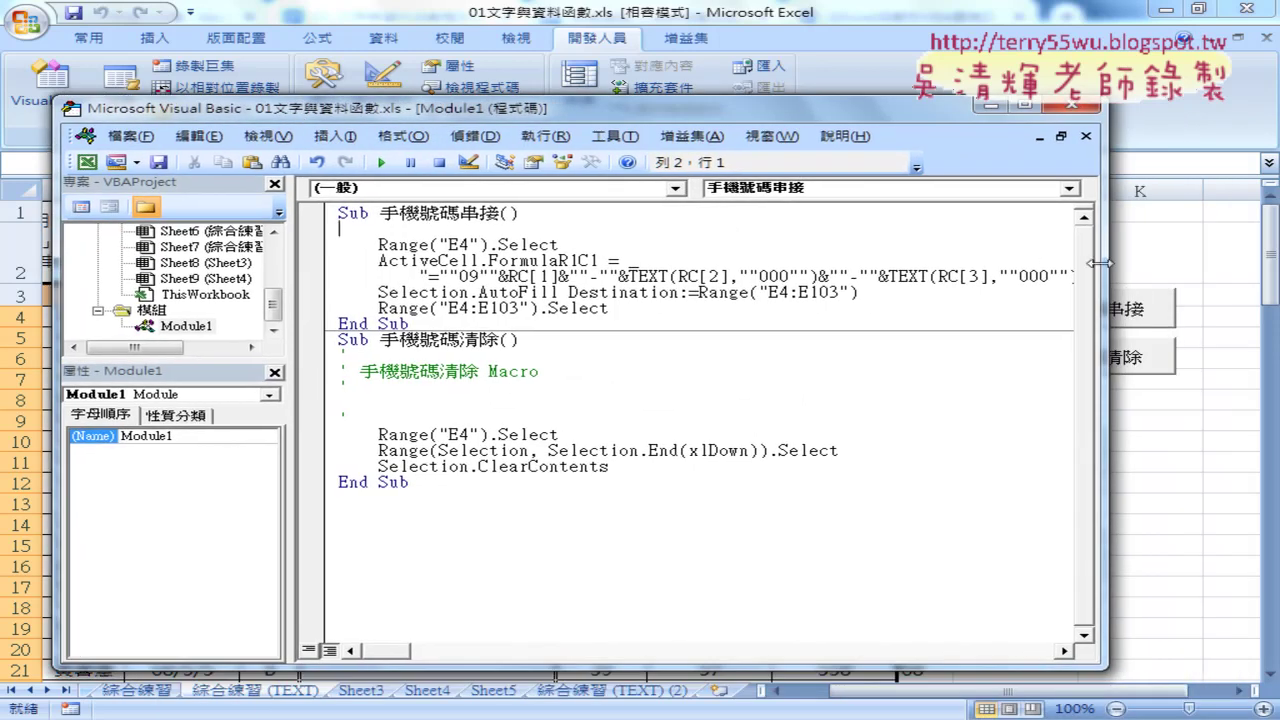
left_click_drag(1098, 263, 1168, 278)
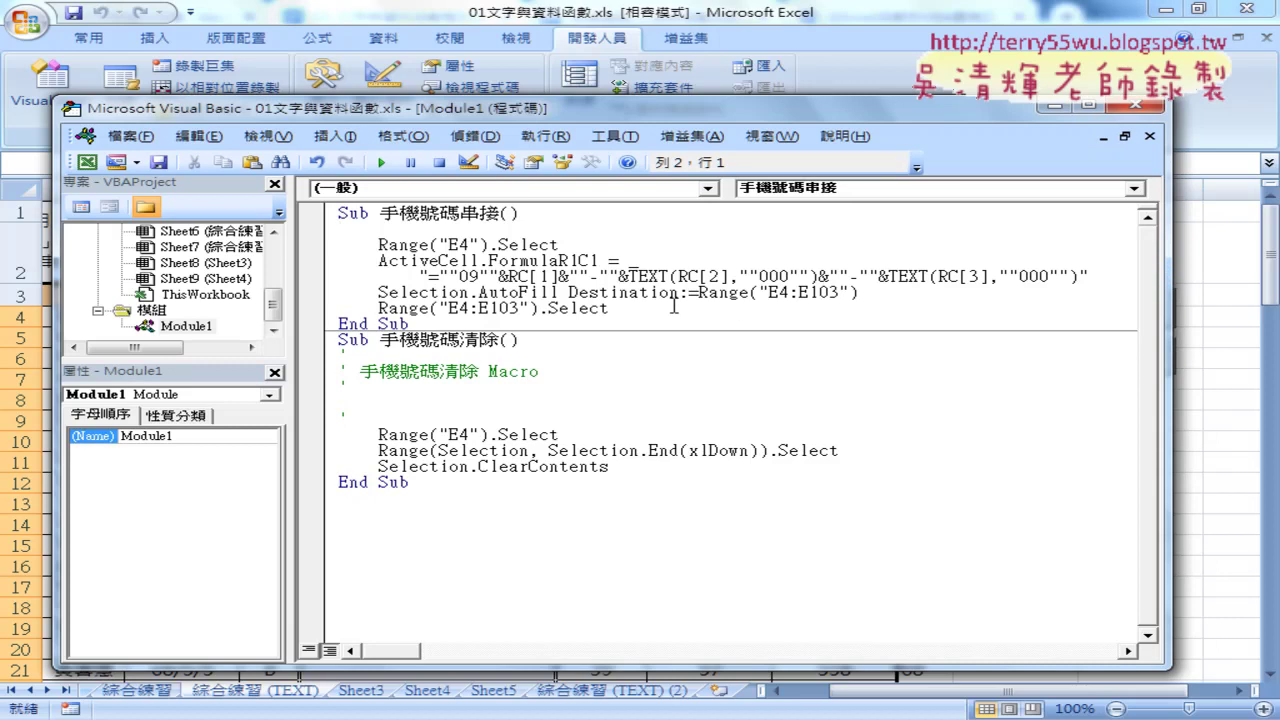
left_click_drag(292, 278, 324, 270)
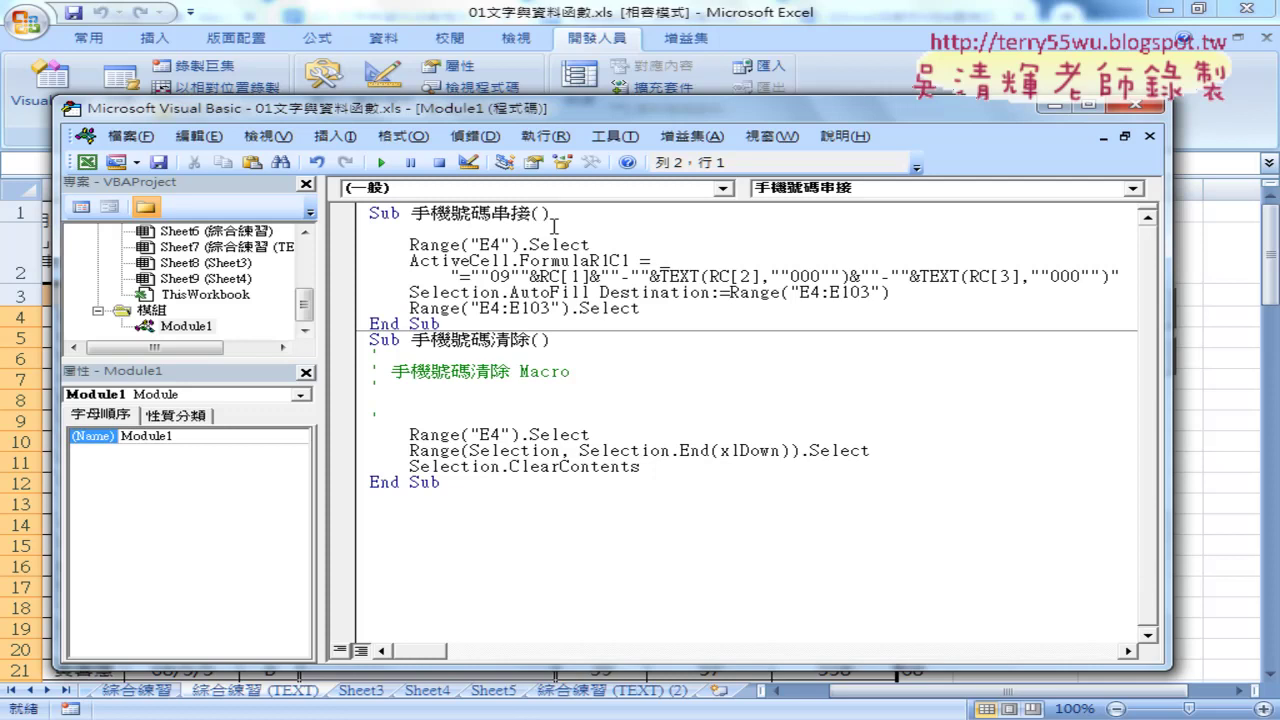
- Close the editor, re-edit the macro from Macros, close again, and reopen via Visual Basic
left_click(1135, 105)
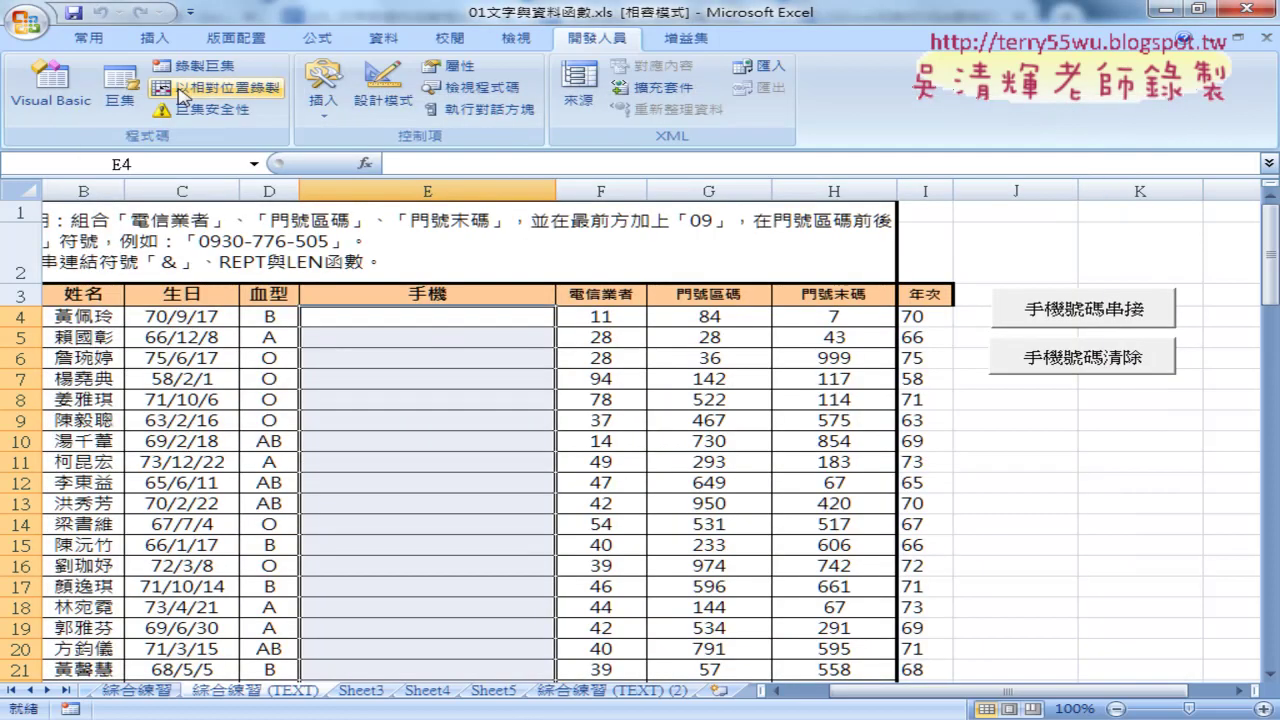
left_click(127, 97)
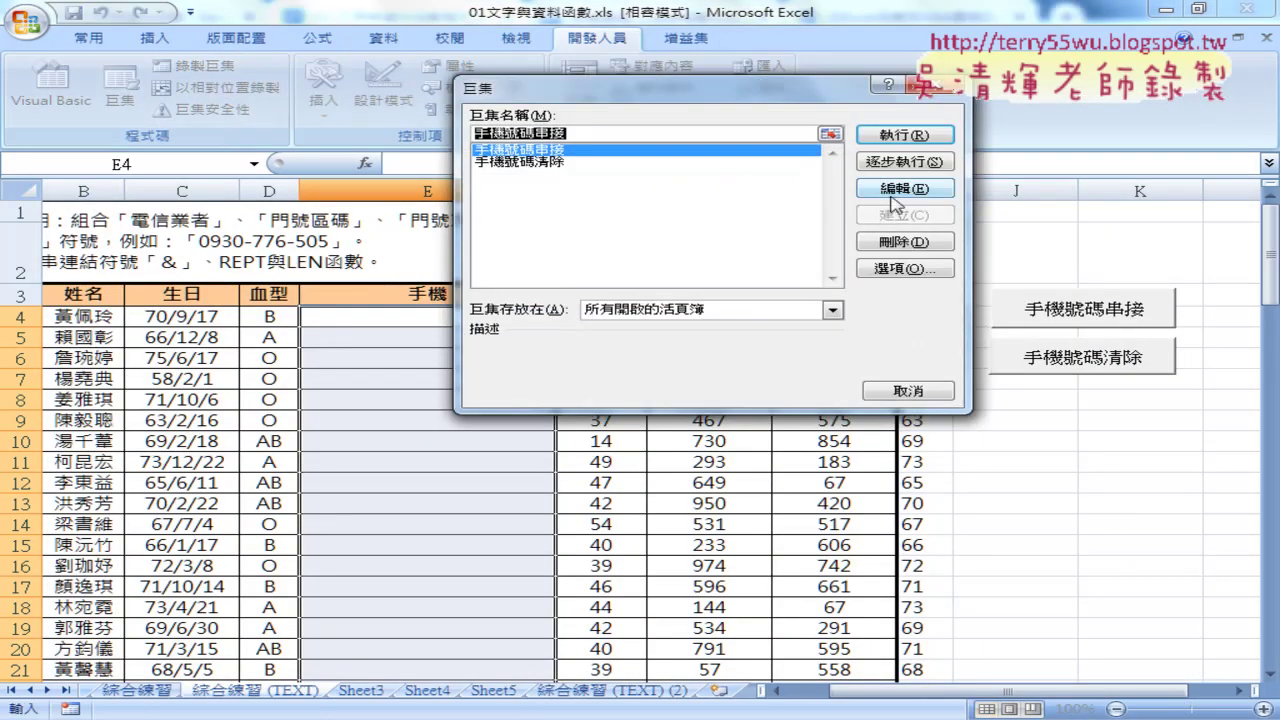
left_click(897, 192)
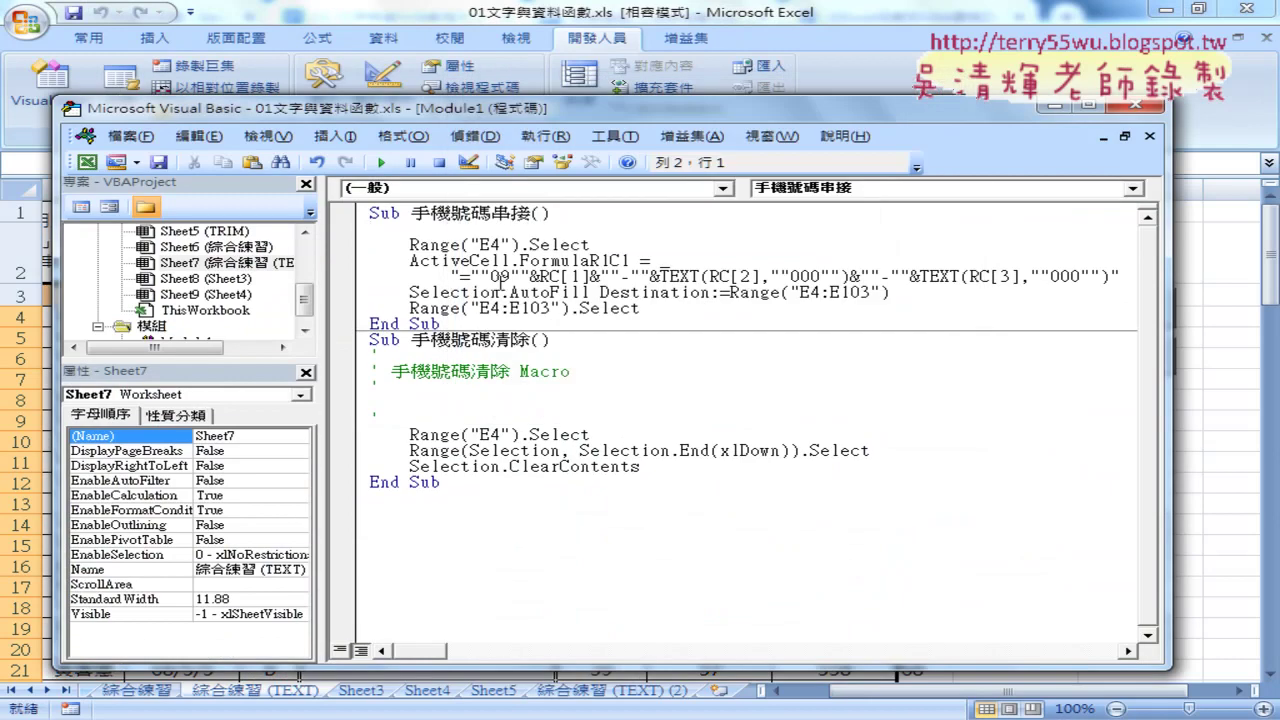
left_click(1135, 105)
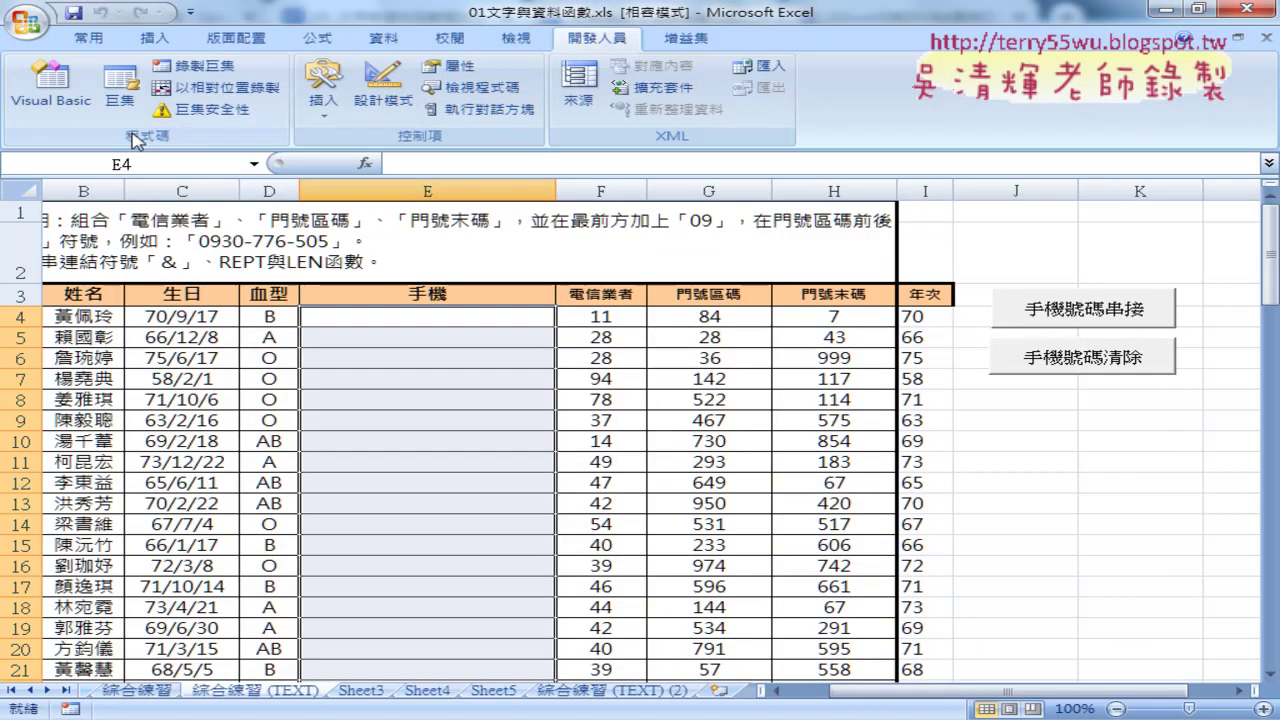
left_click(62, 97)
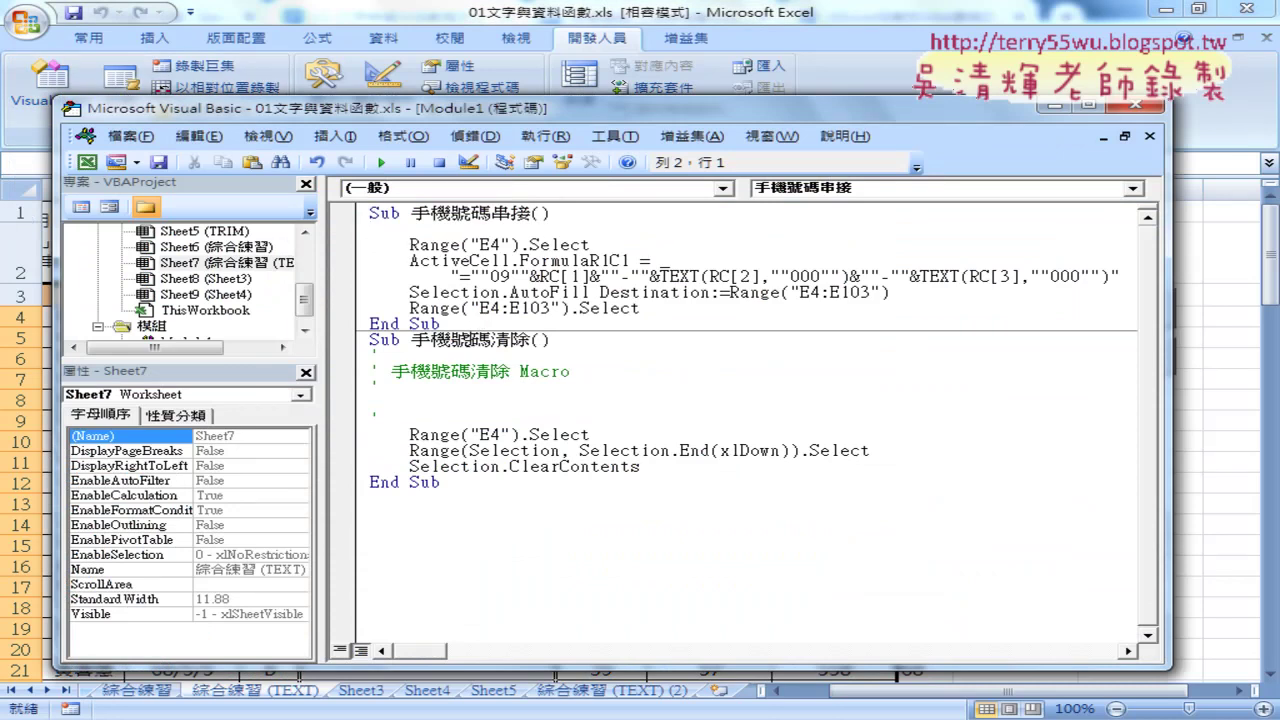
- Close the Module1 code window, Project and Properties panes, then close and reopen the editor
left_click(1150, 136)
left_click(306, 187)
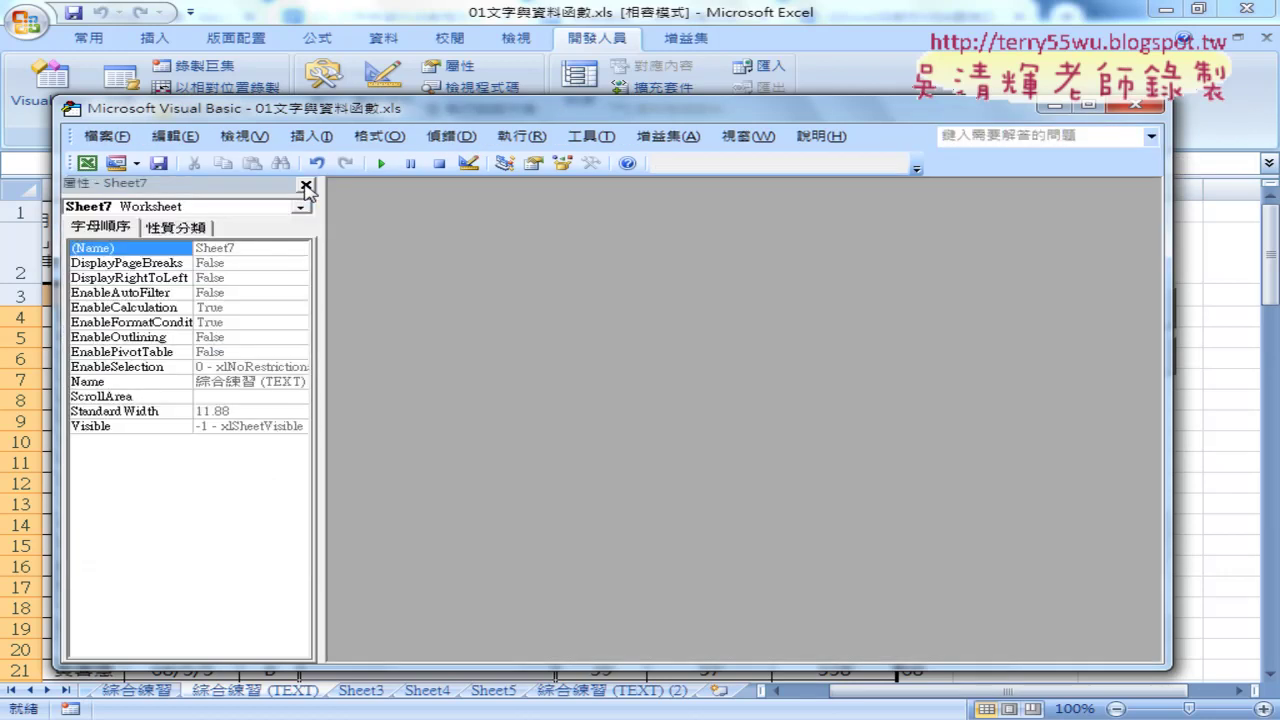
left_click(306, 186)
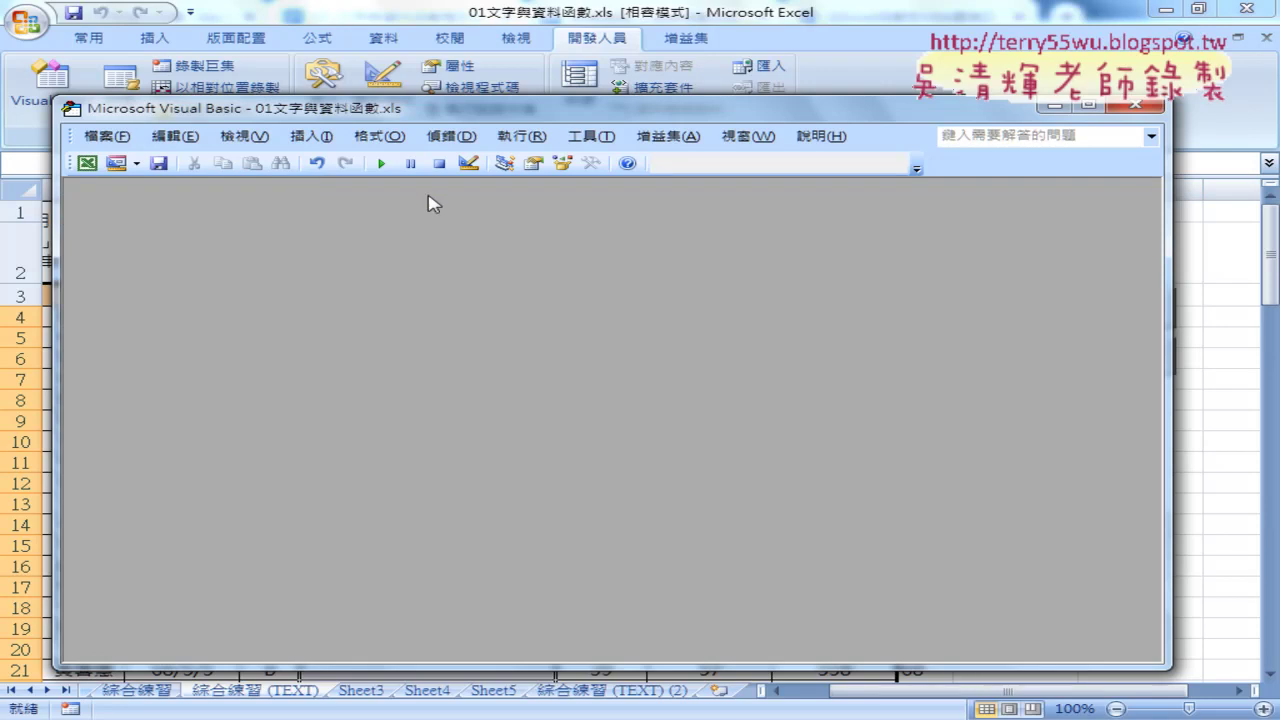
left_click(1130, 112)
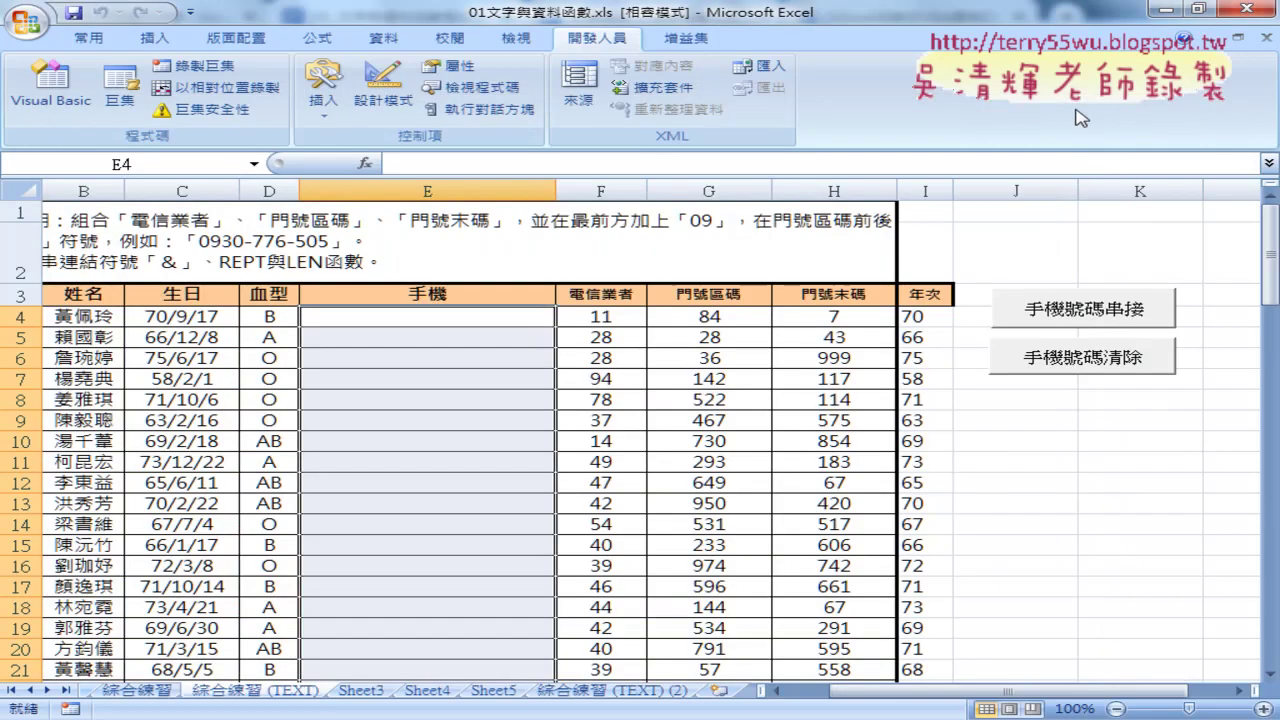
left_click(38, 105)
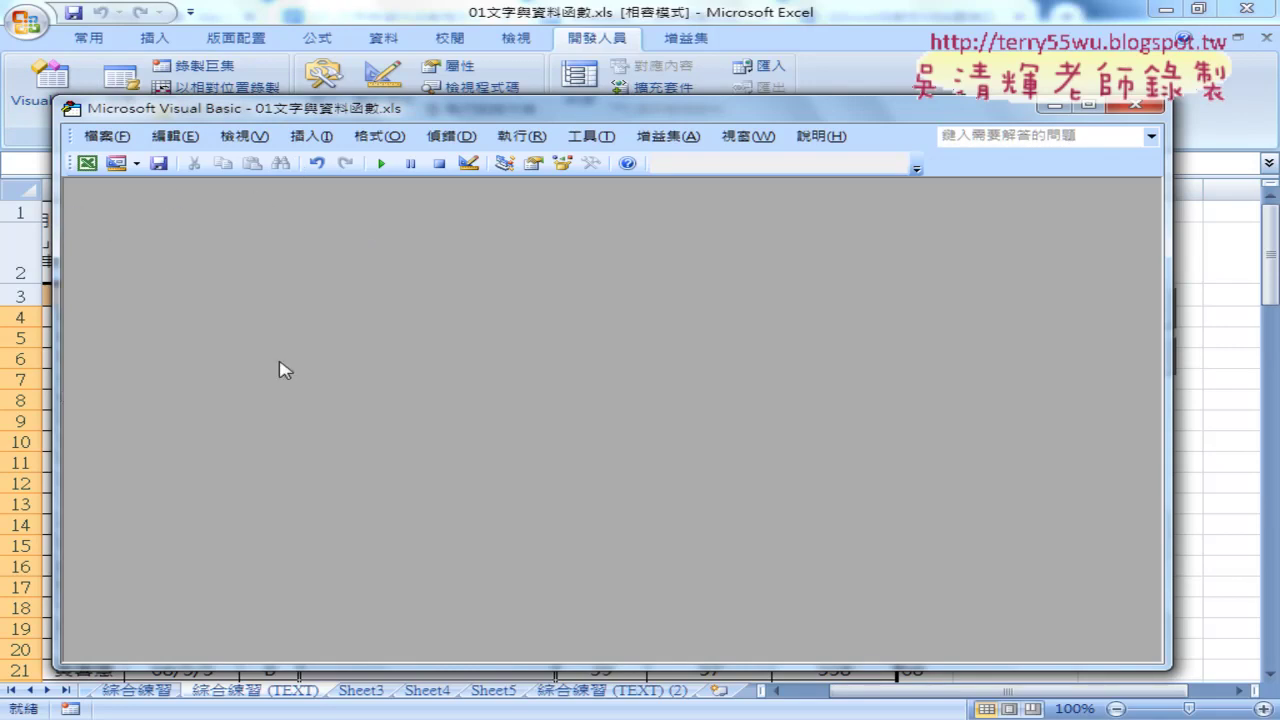
- Show the Project Explorer and the Properties Window from the View menu
left_click(248, 137)
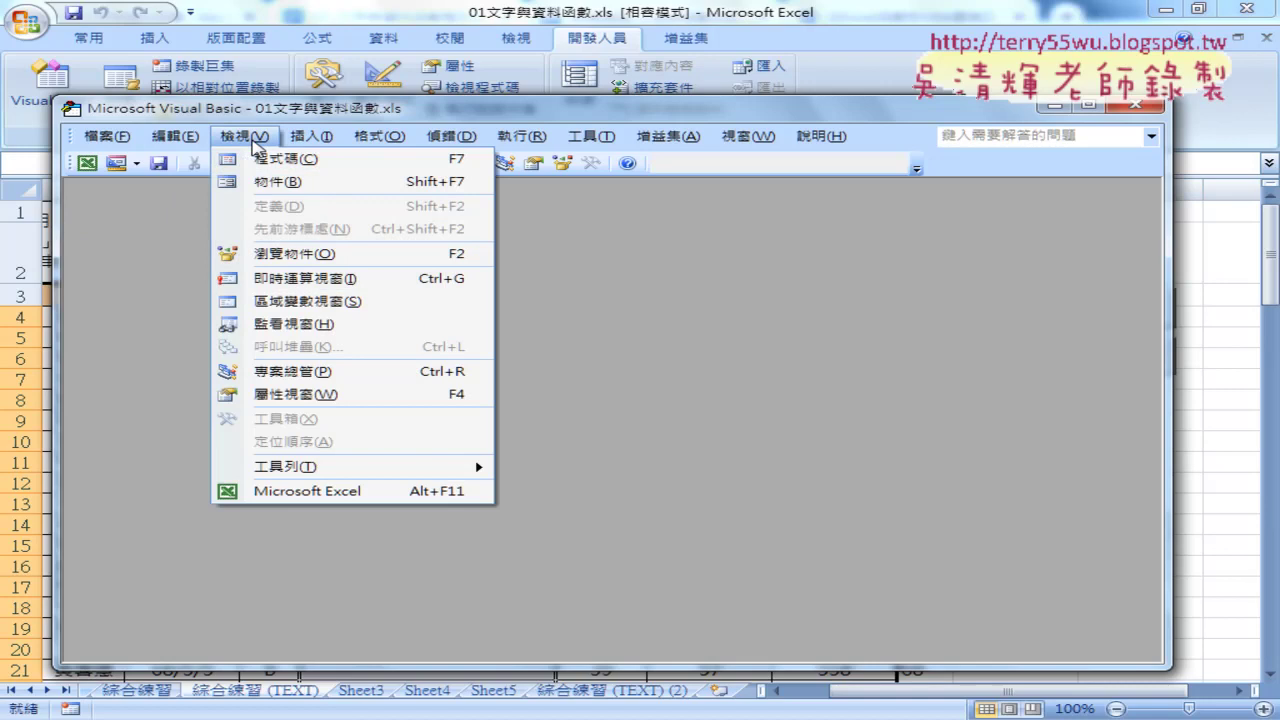
left_click(305, 375)
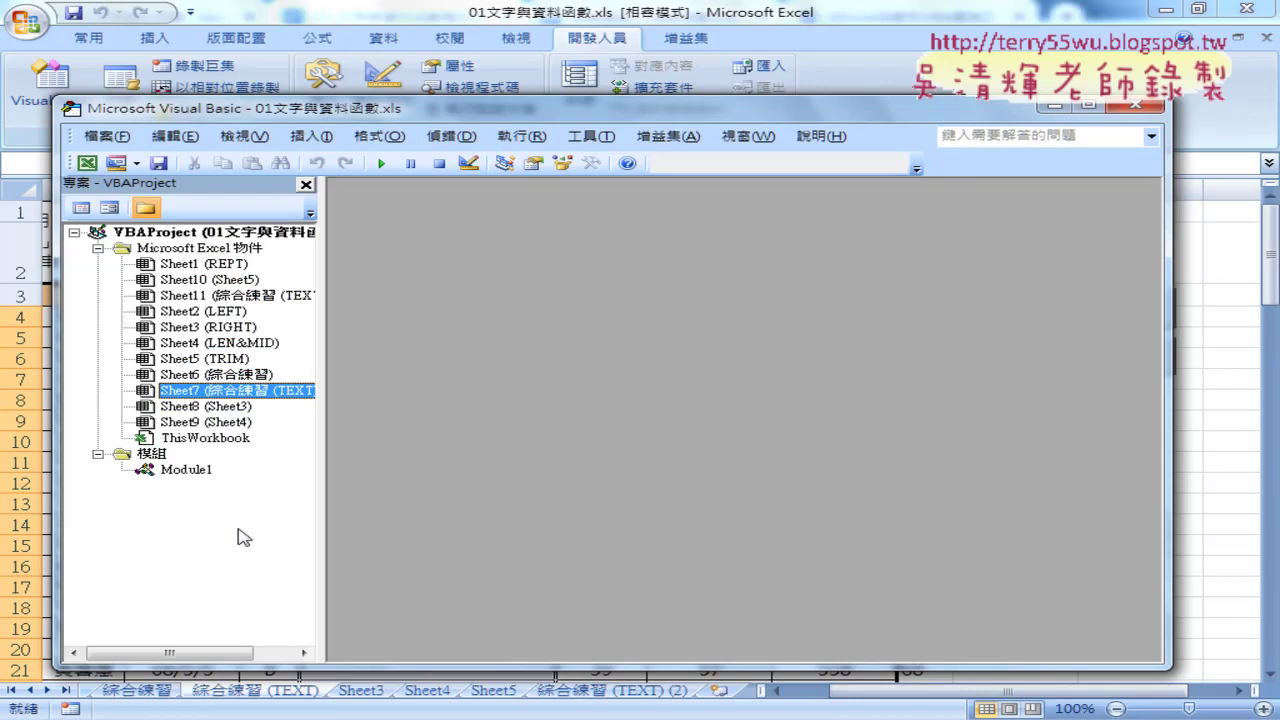
left_click(256, 141)
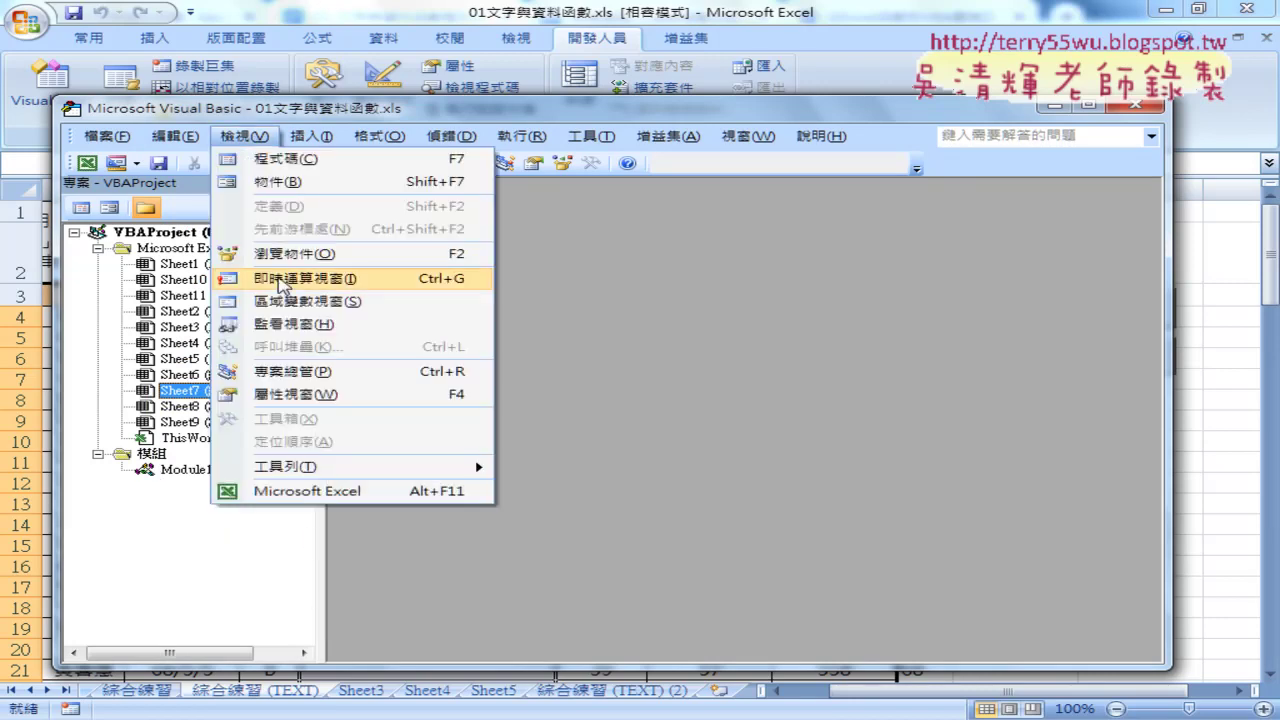
left_click(320, 398)
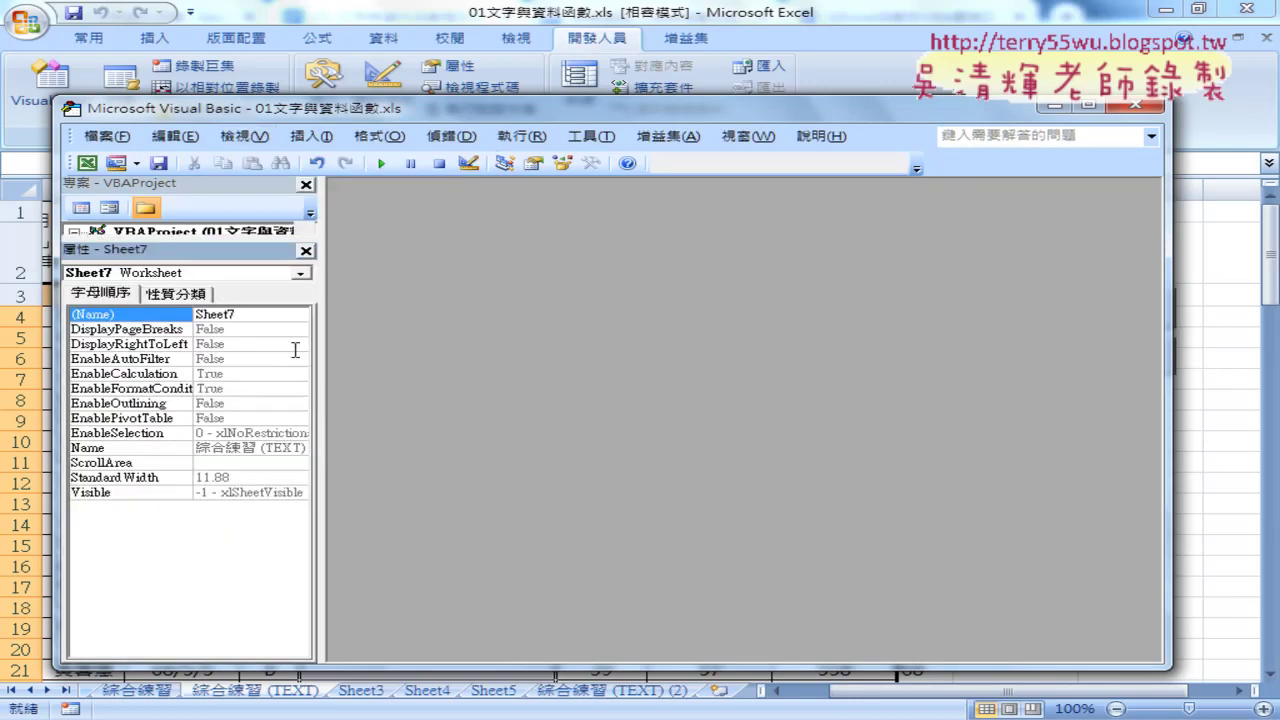
- Give the project tree more room, close Properties, and open Module1's code
left_click_drag(212, 240, 222, 420)
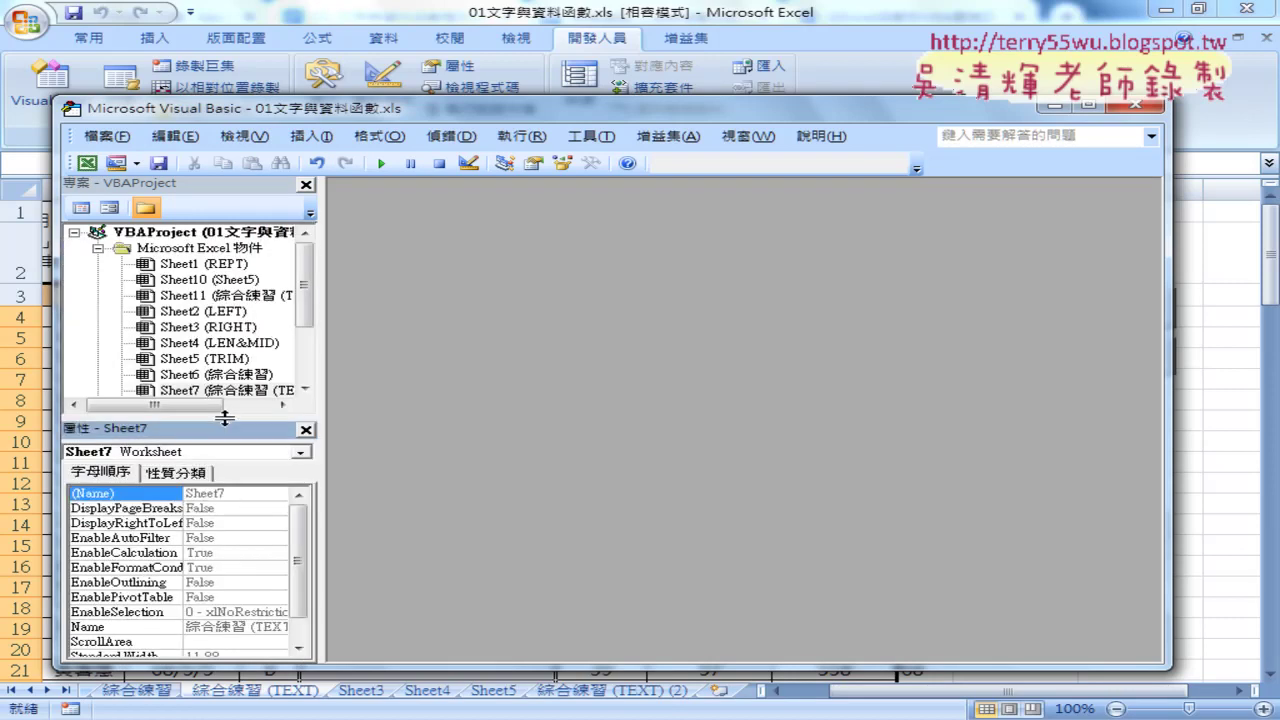
left_click(306, 430)
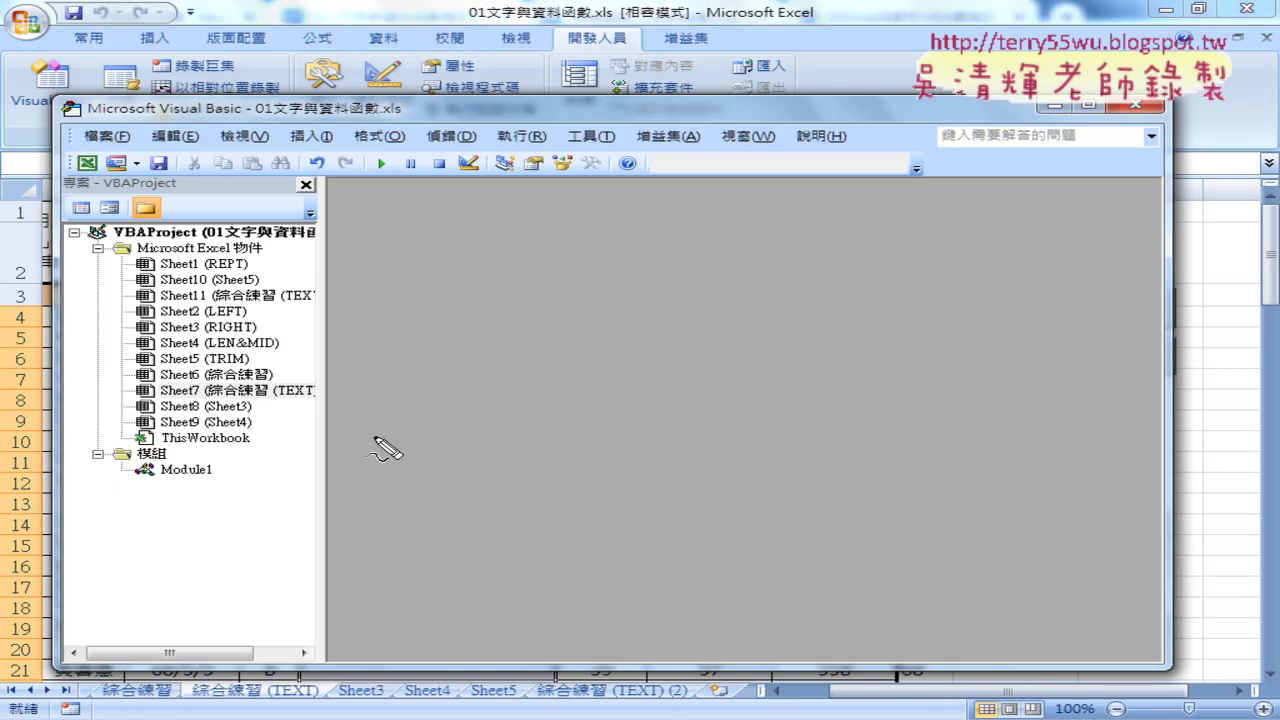
mouse_move(190, 487)
left_mouse_down()
mouse_move(140, 480)
mouse_move(222, 488)
left_mouse_up()
mouse_move(332, 433)
left_mouse_down()
mouse_move(216, 466)
mouse_move(272, 467)
left_mouse_up()
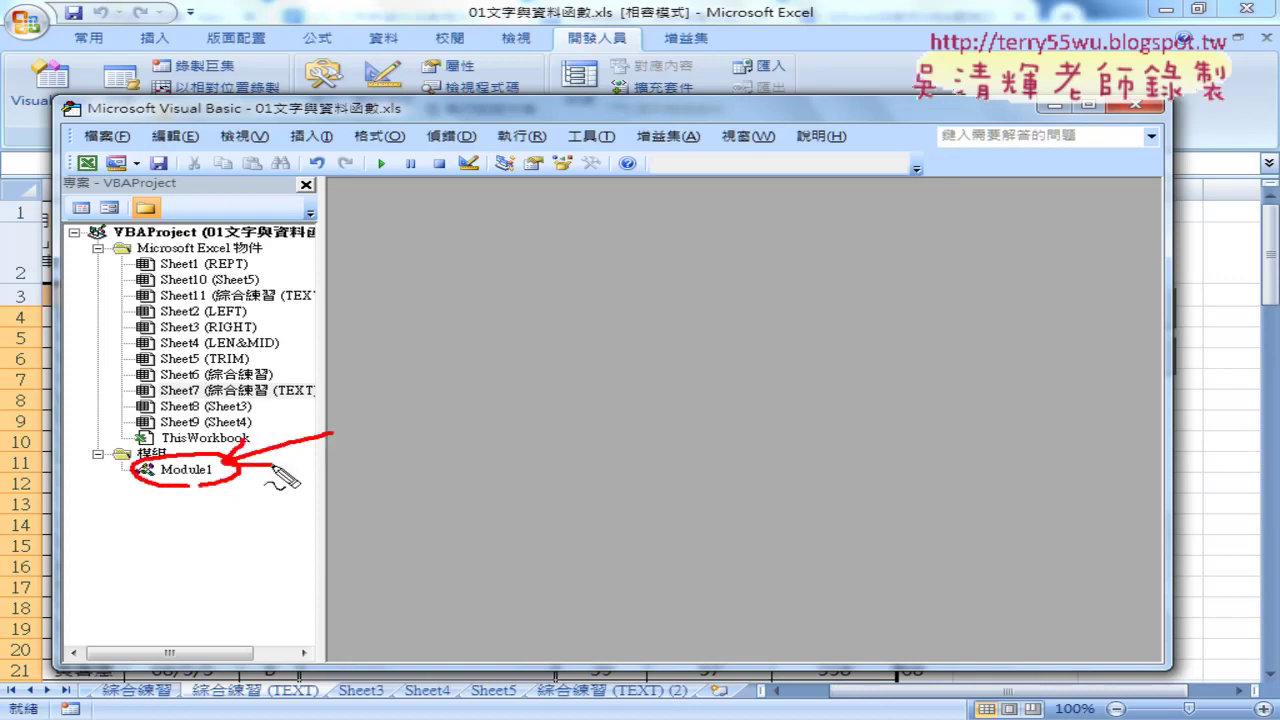
key("Escape")
double_click(187, 469)
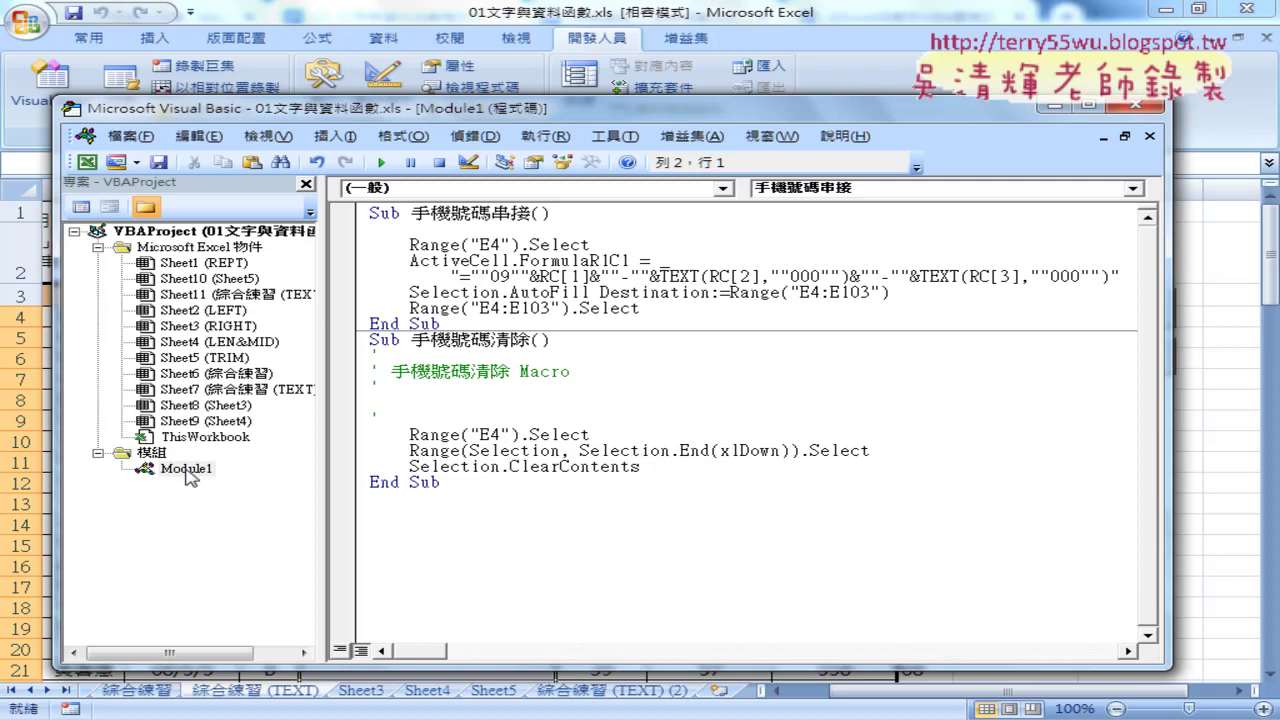
left_click(1149, 136)
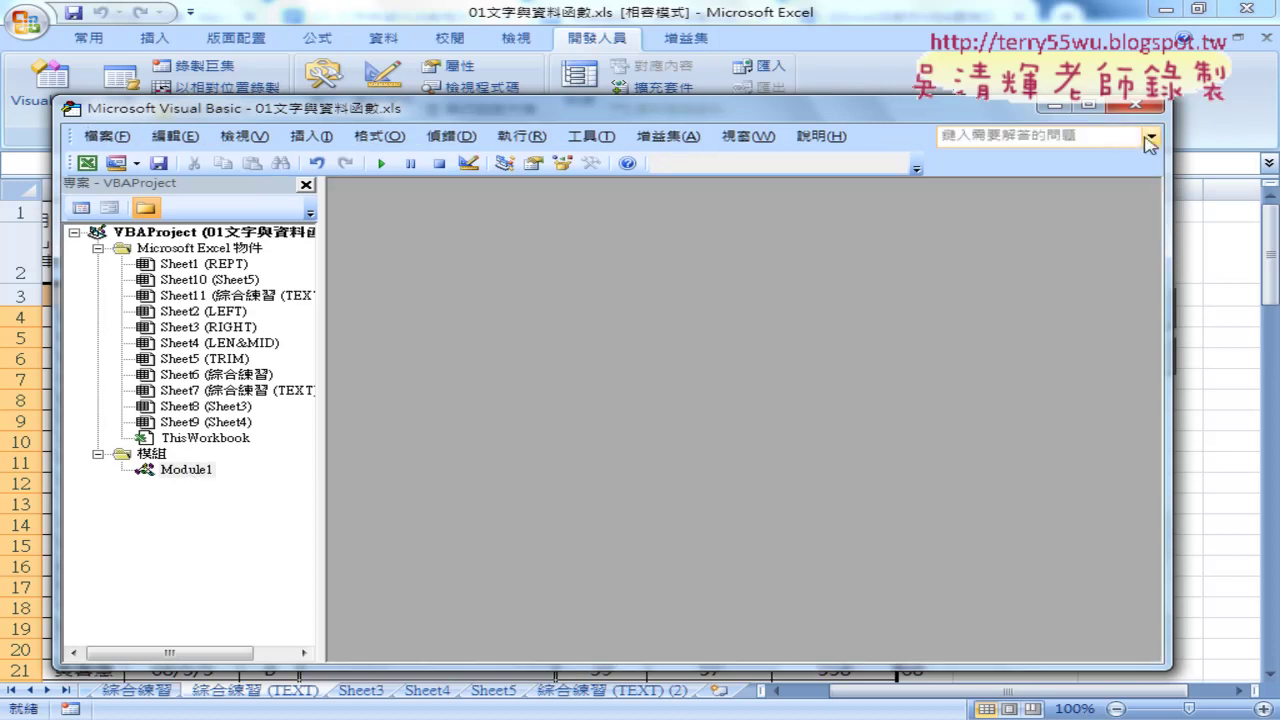
left_click(306, 185)
left_click(244, 136)
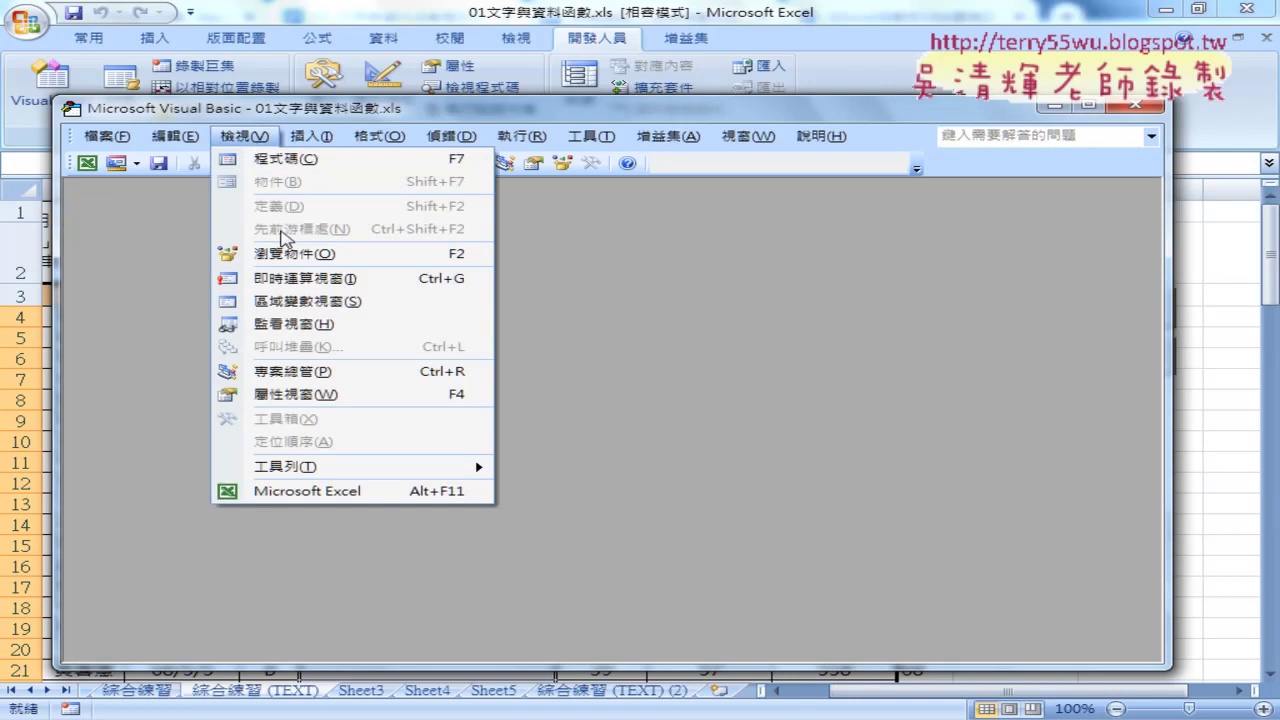
left_click(318, 375)
double_click(184, 469)
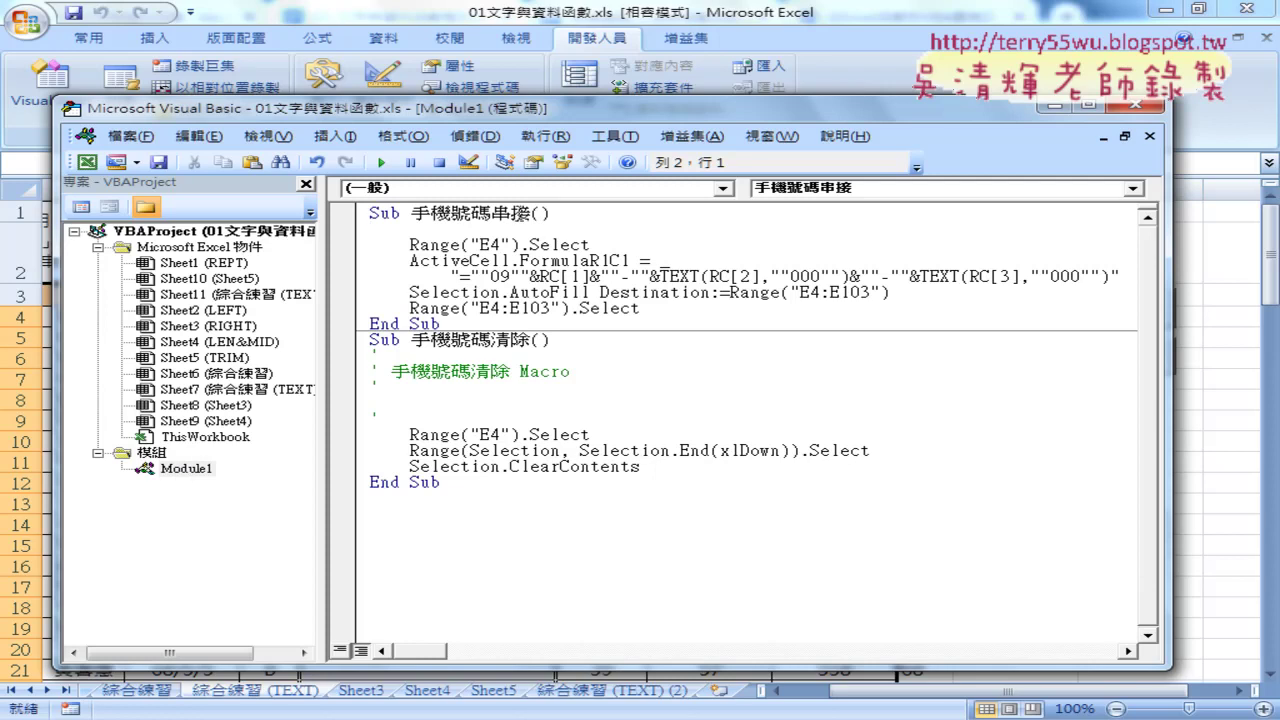
left_click(615, 137)
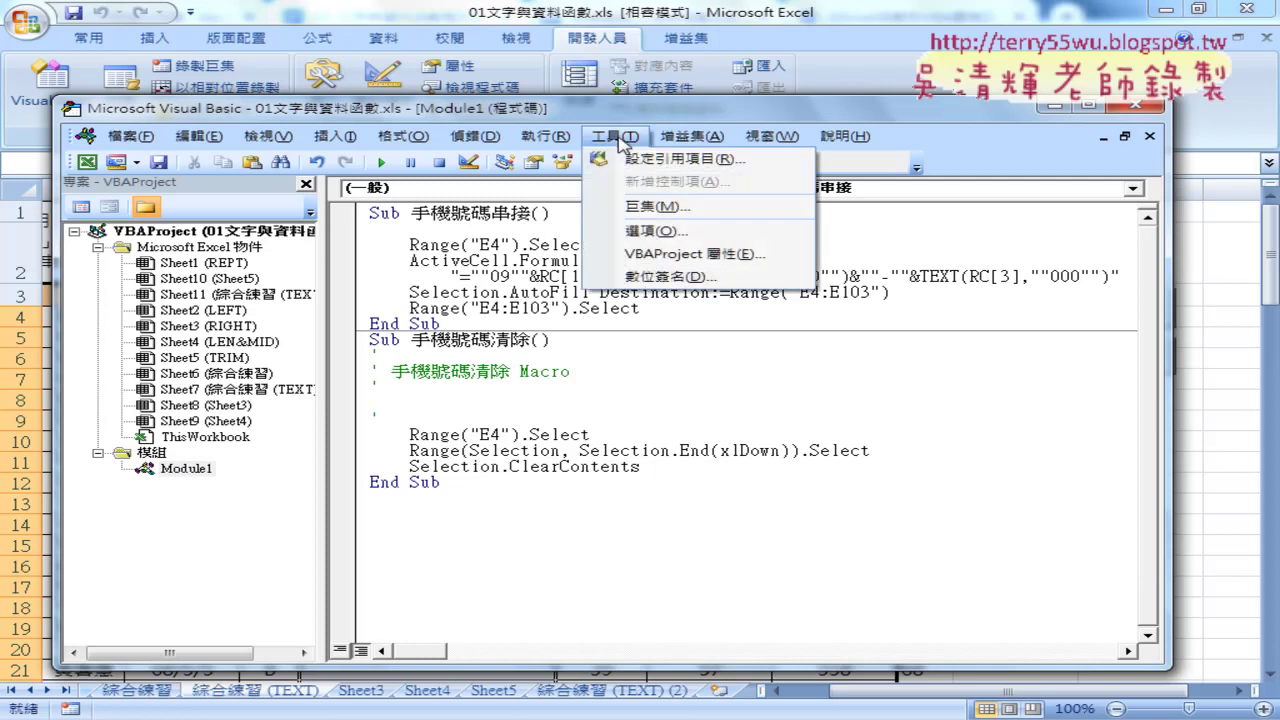
left_click(683, 231)
left_click(481, 172)
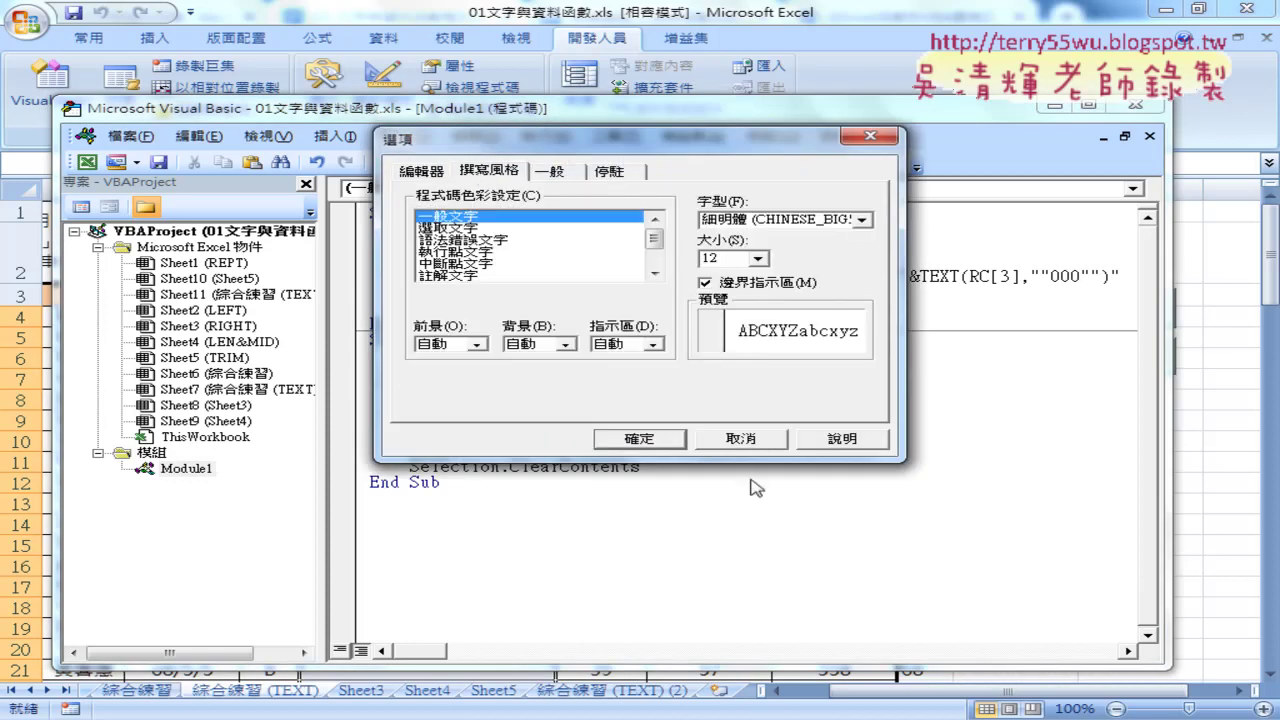
left_click(745, 438)
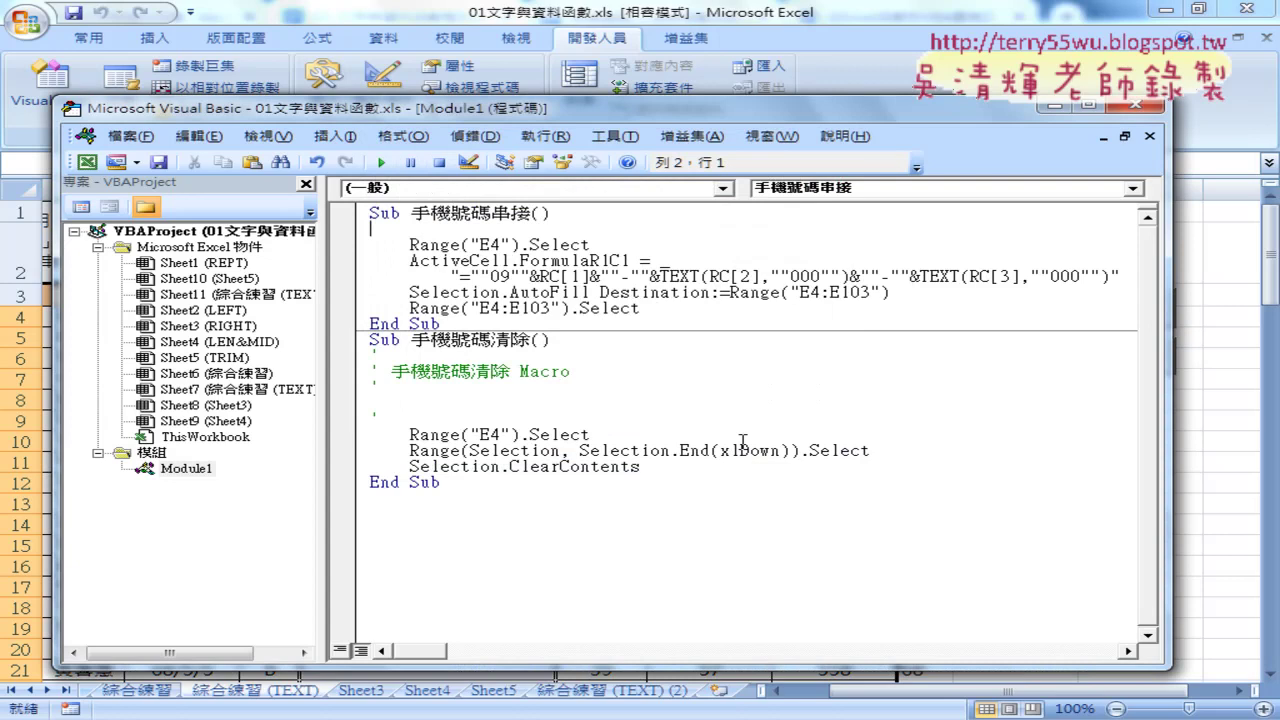
- Add the comment '1.游標放在E4 above Range("E4").Select in 手機號碼串接
left_click(431, 245)
left_click(433, 264)
left_click_drag(409, 244, 590, 244)
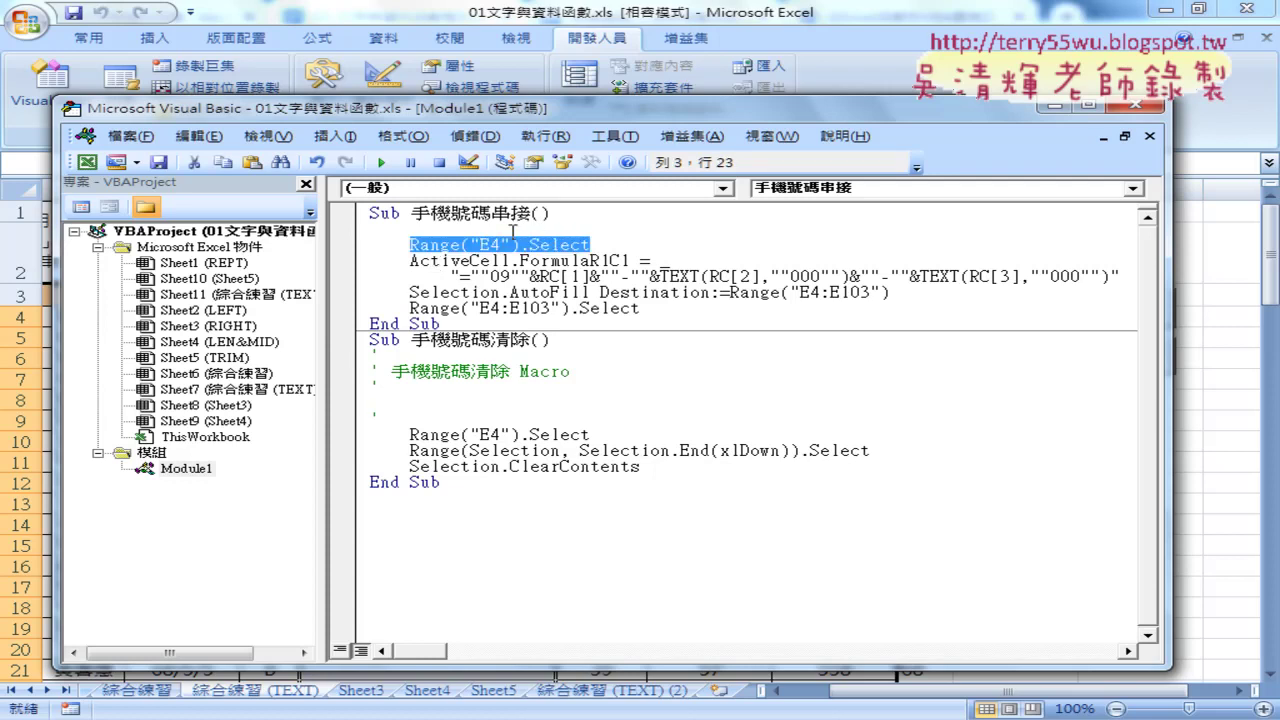
left_click(512, 229)
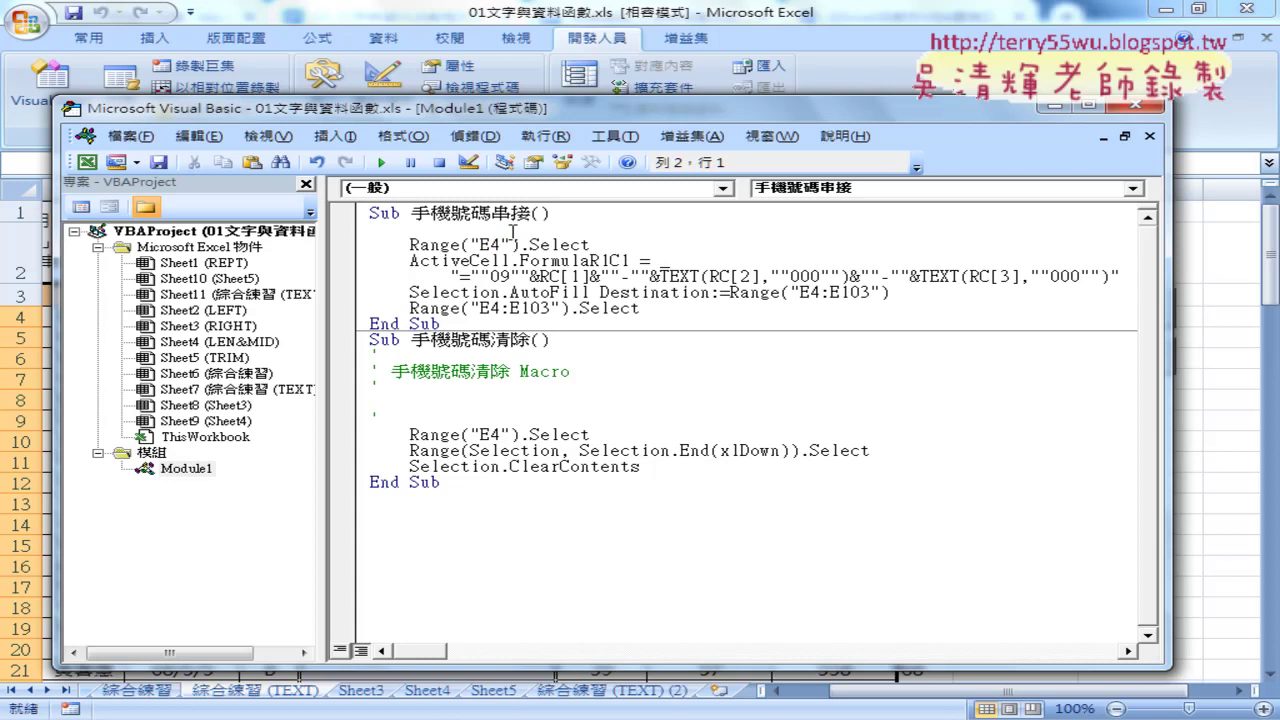
key("Tab")
type("ㄅ")
type("'")
type("1")
type(".")
type("u.")
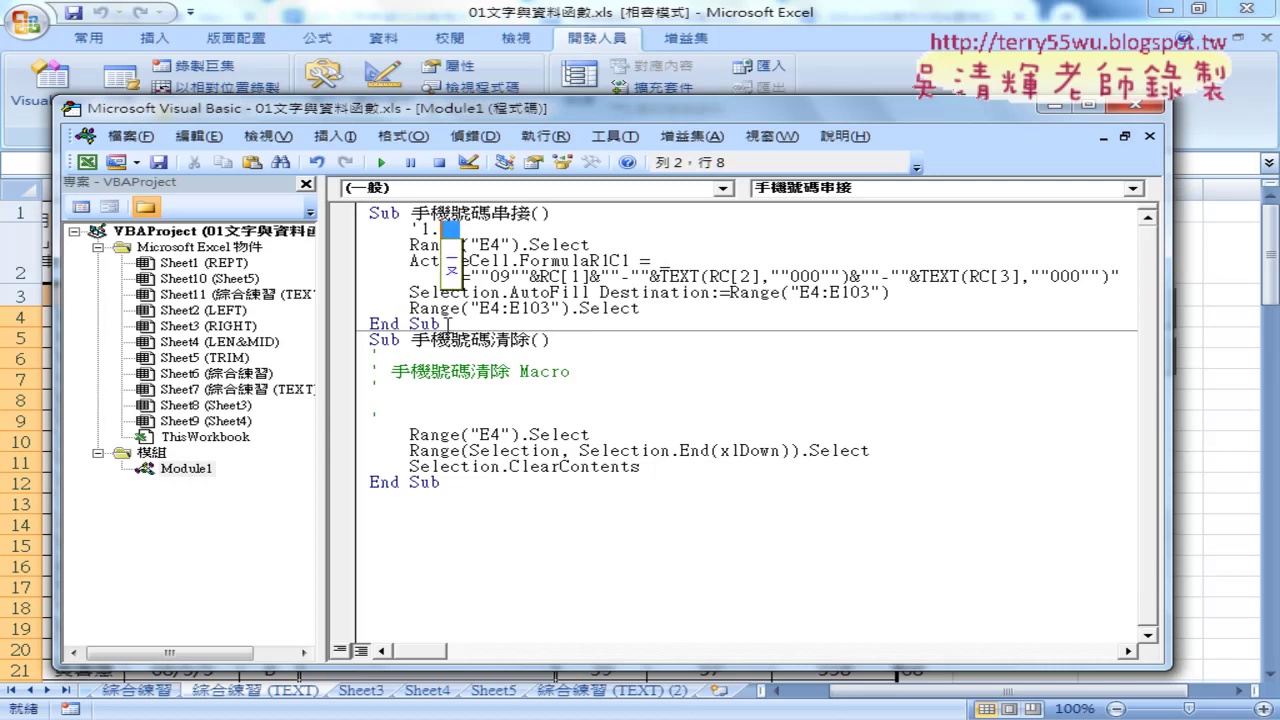
type("61ul z")
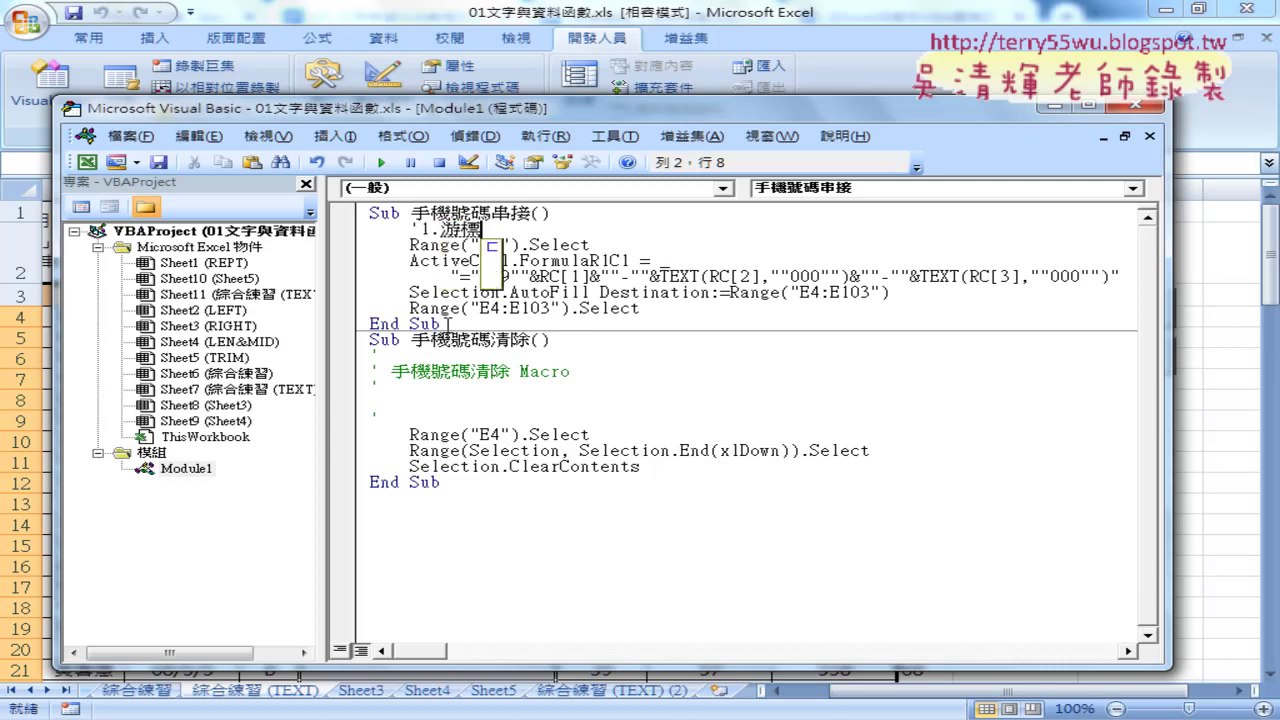
type(";4y94E4")
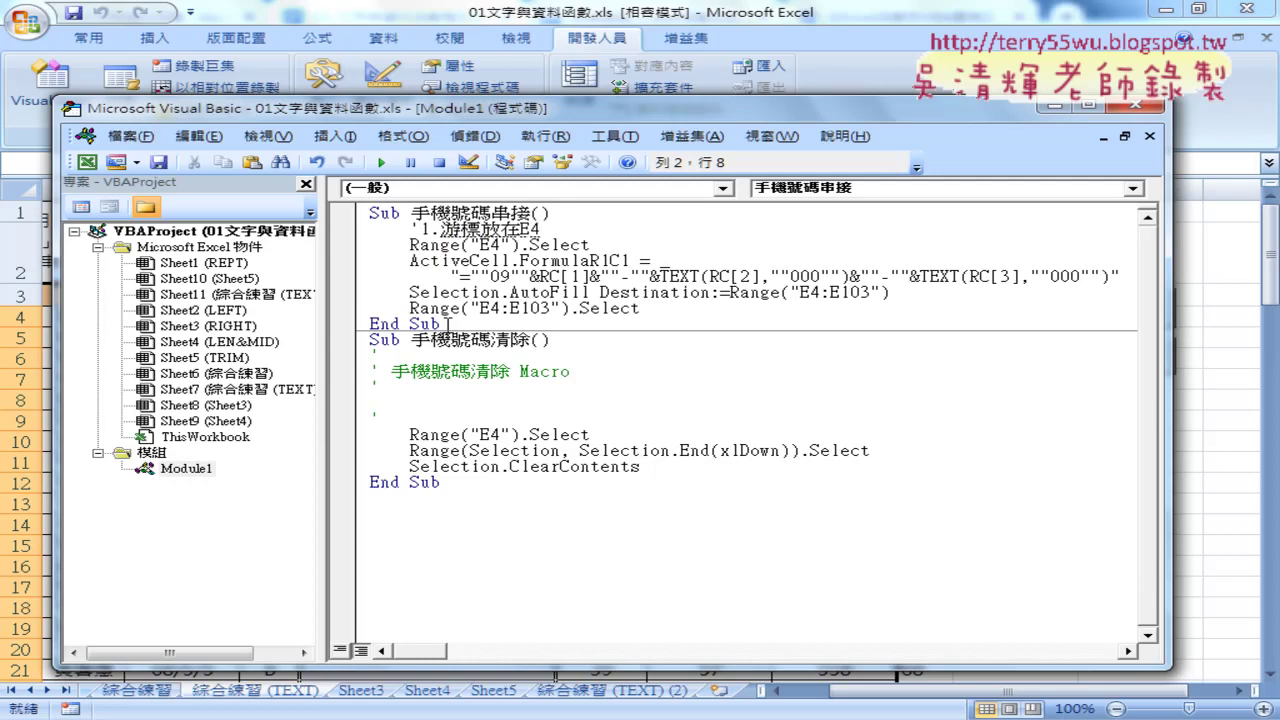
key("Down")
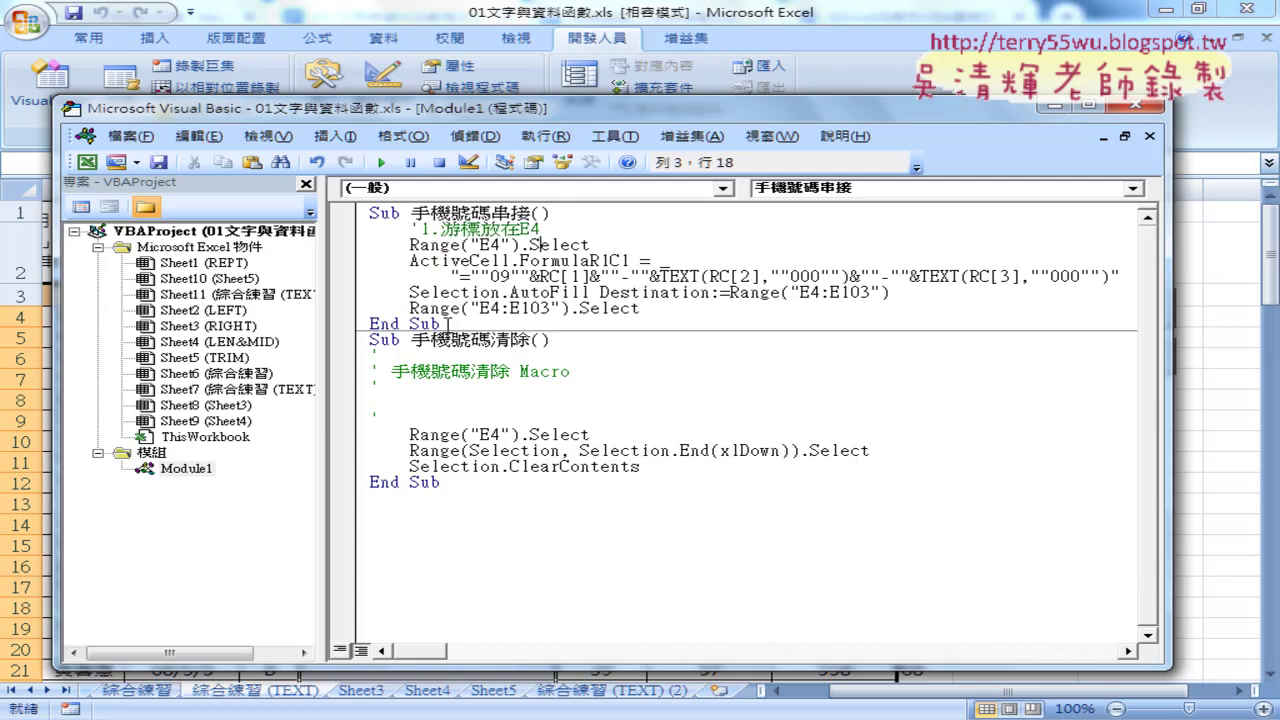
- Insert a '2. comment line above the formula statement
key("Return")
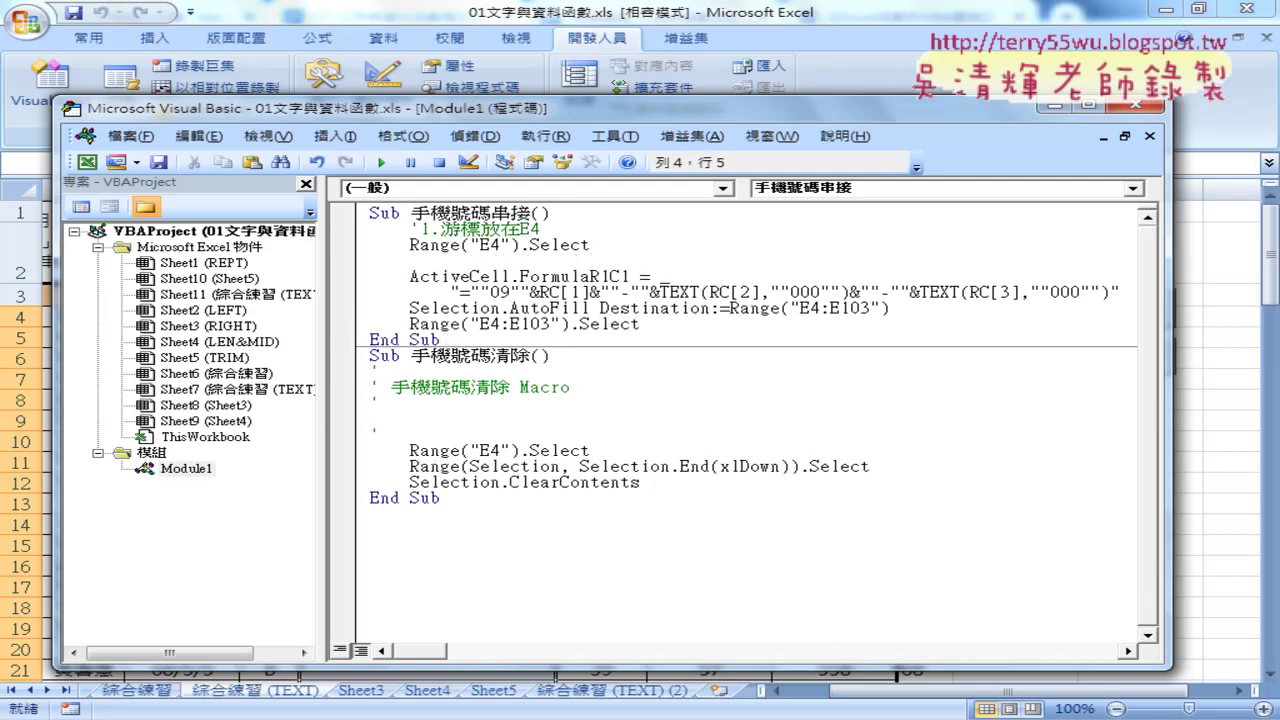
left_click_drag(409, 245, 522, 245)
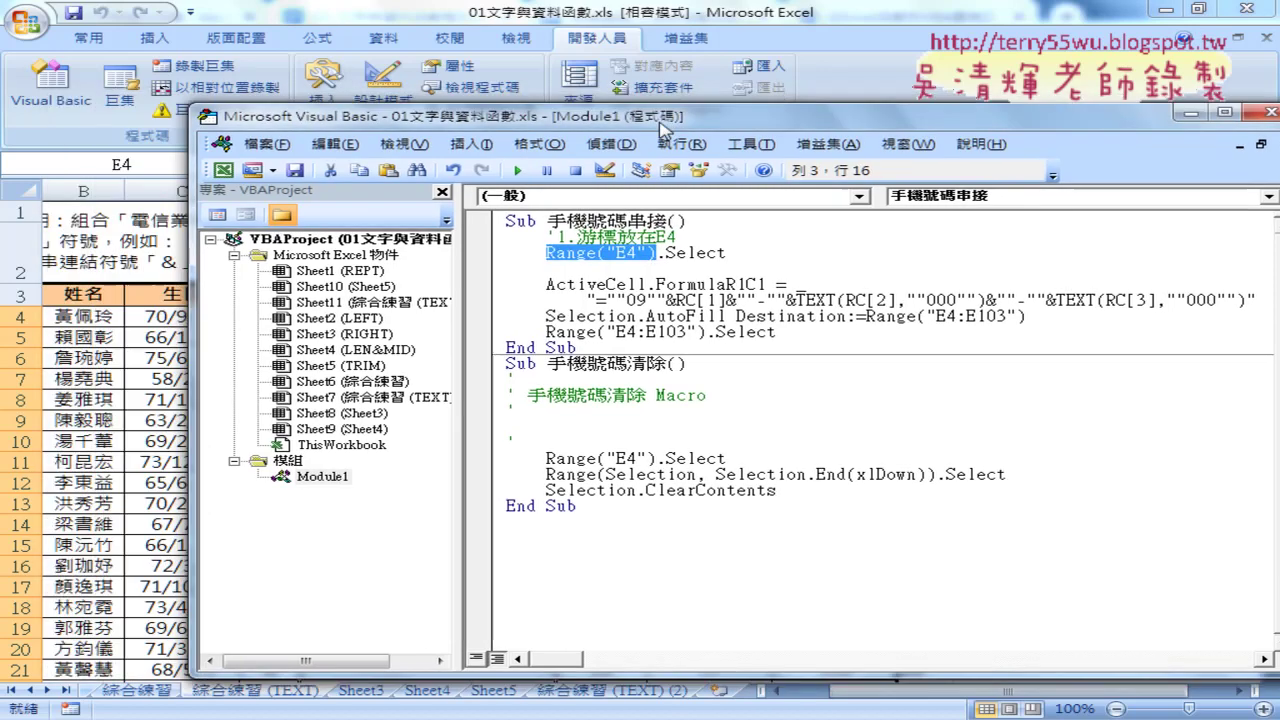
left_click_drag(527, 118, 685, 124)
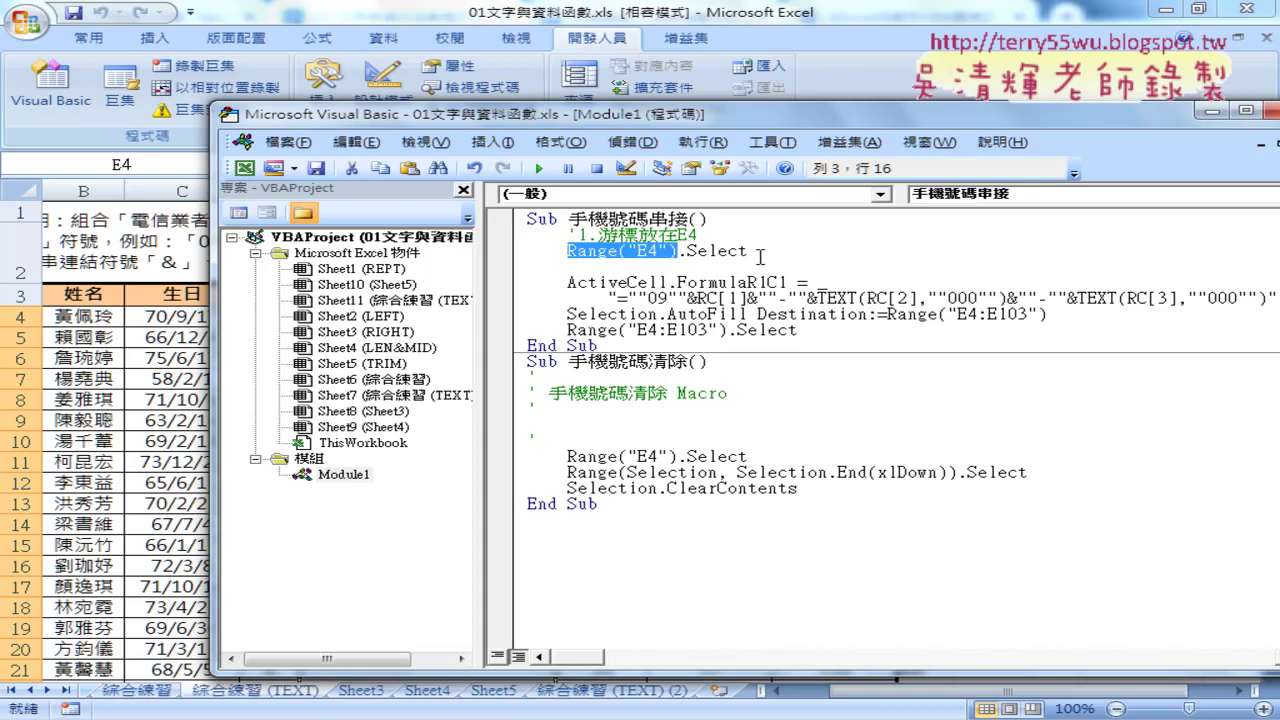
left_click(736, 264)
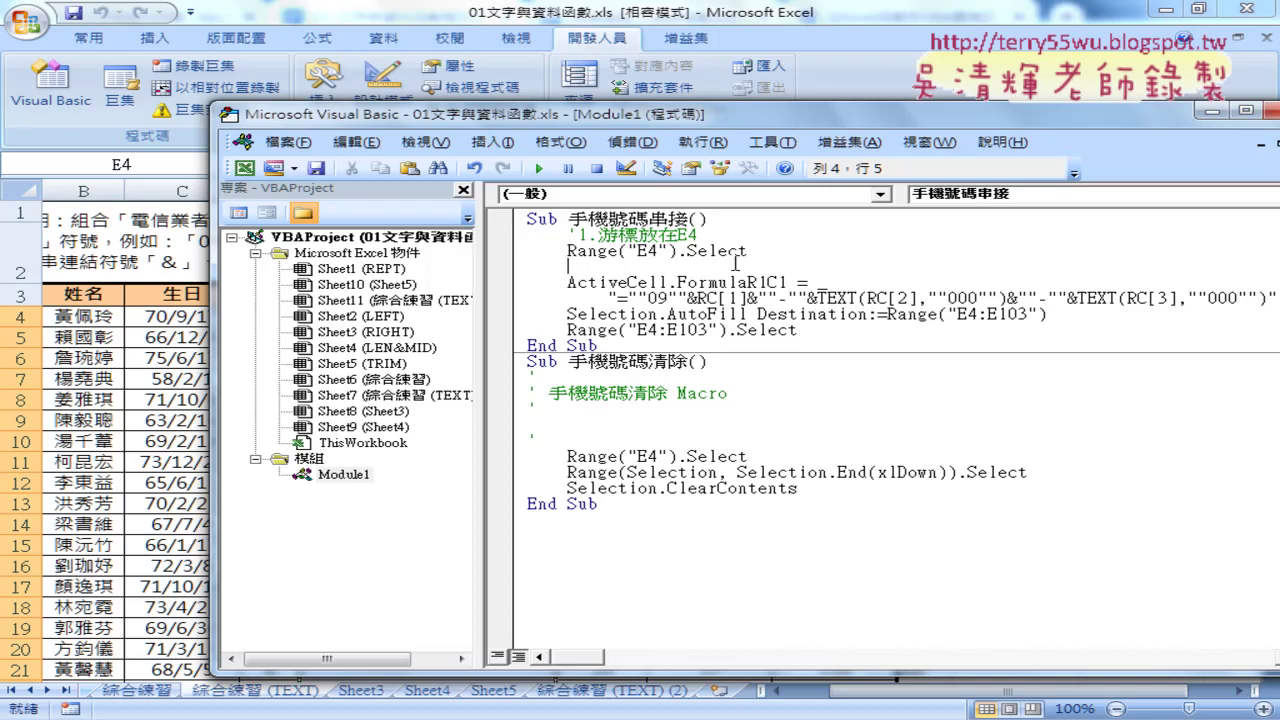
type("'")
type("2.")
- Insert a '3. comment line above the AutoFill statement for E4:E103
key("Down")
key("Down")
key("Down")
key("Left")
key("Left")
key("Left")
left_click_drag(666, 314, 748, 314)
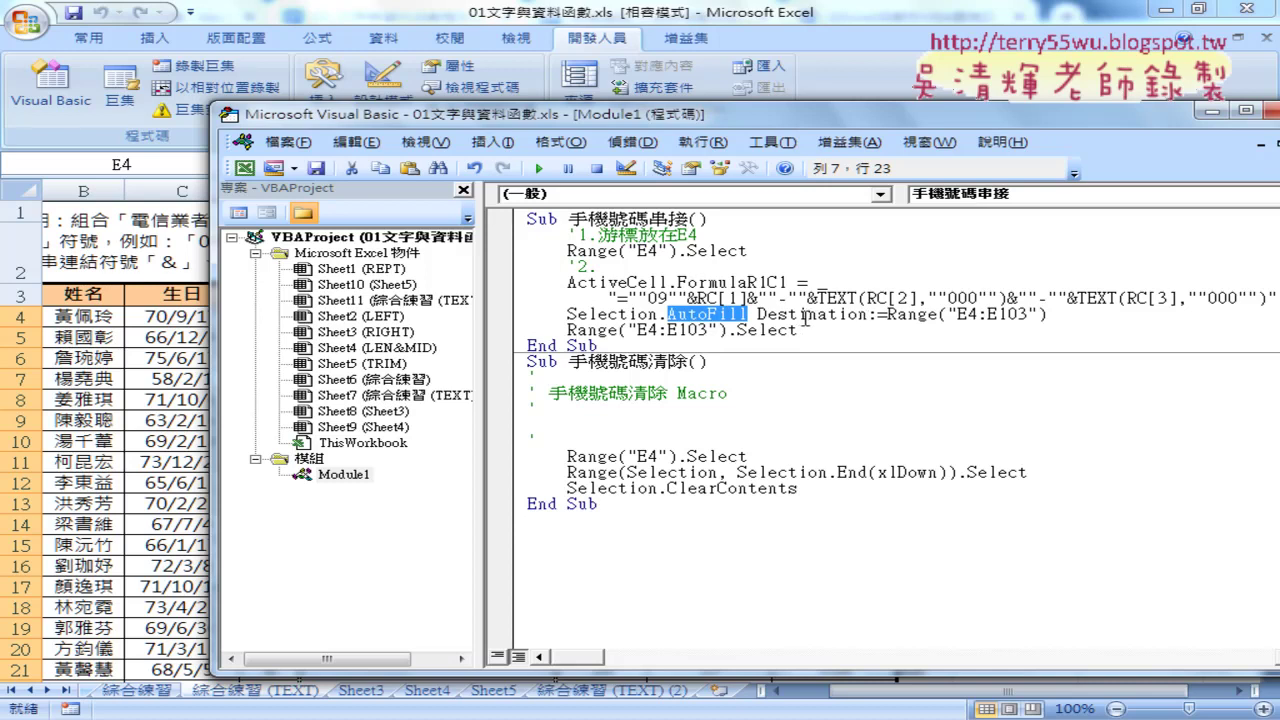
left_click_drag(1073, 317, 886, 317)
left_click(568, 318)
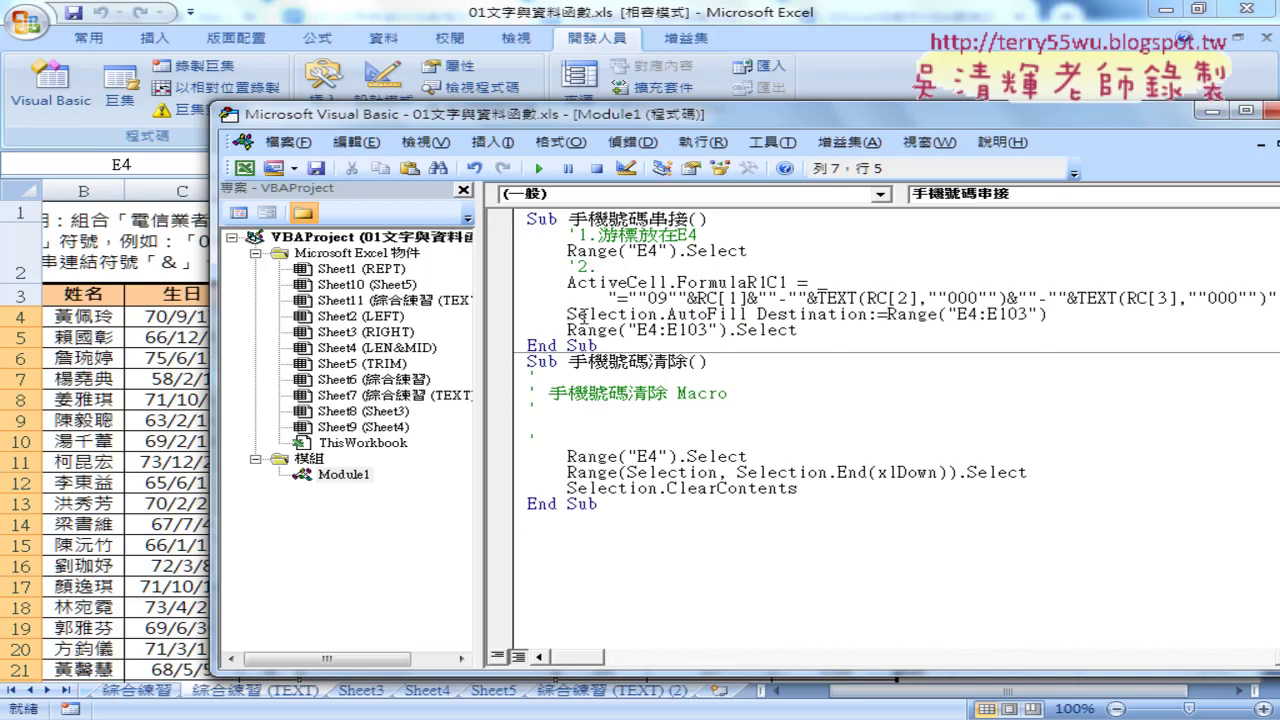
key("Return")
key("Up")
type("'")
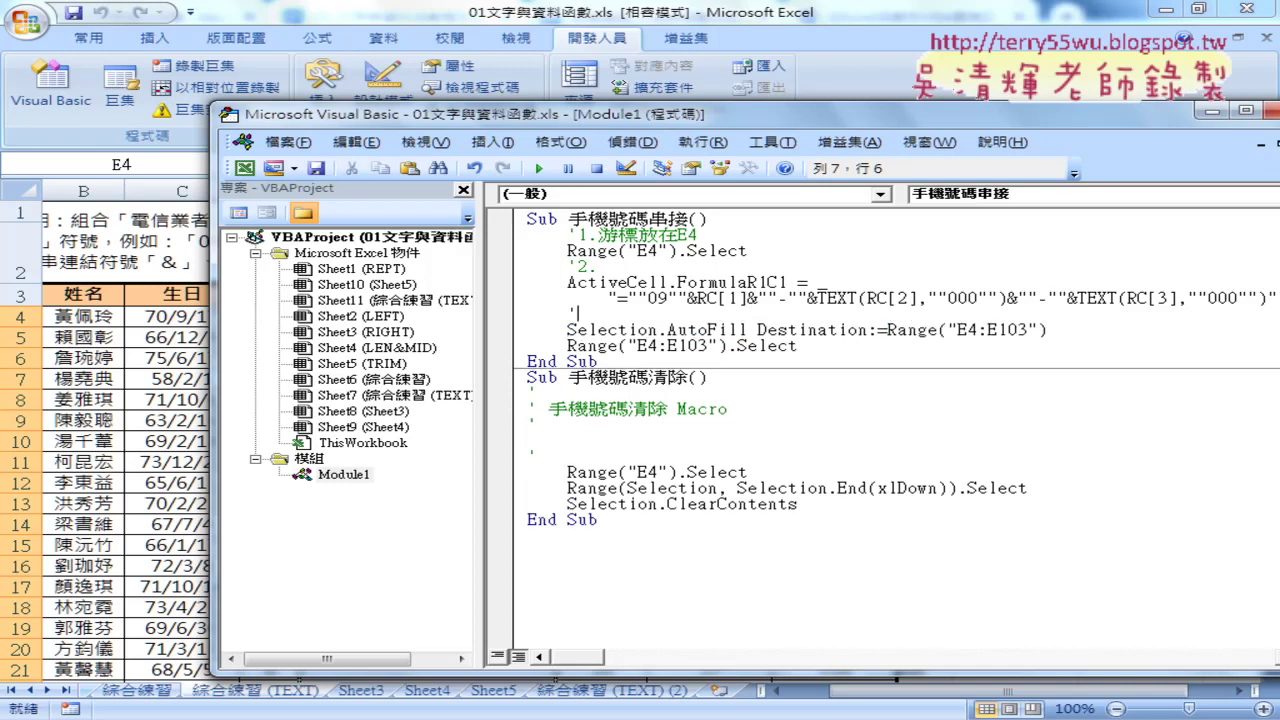
type("3.")
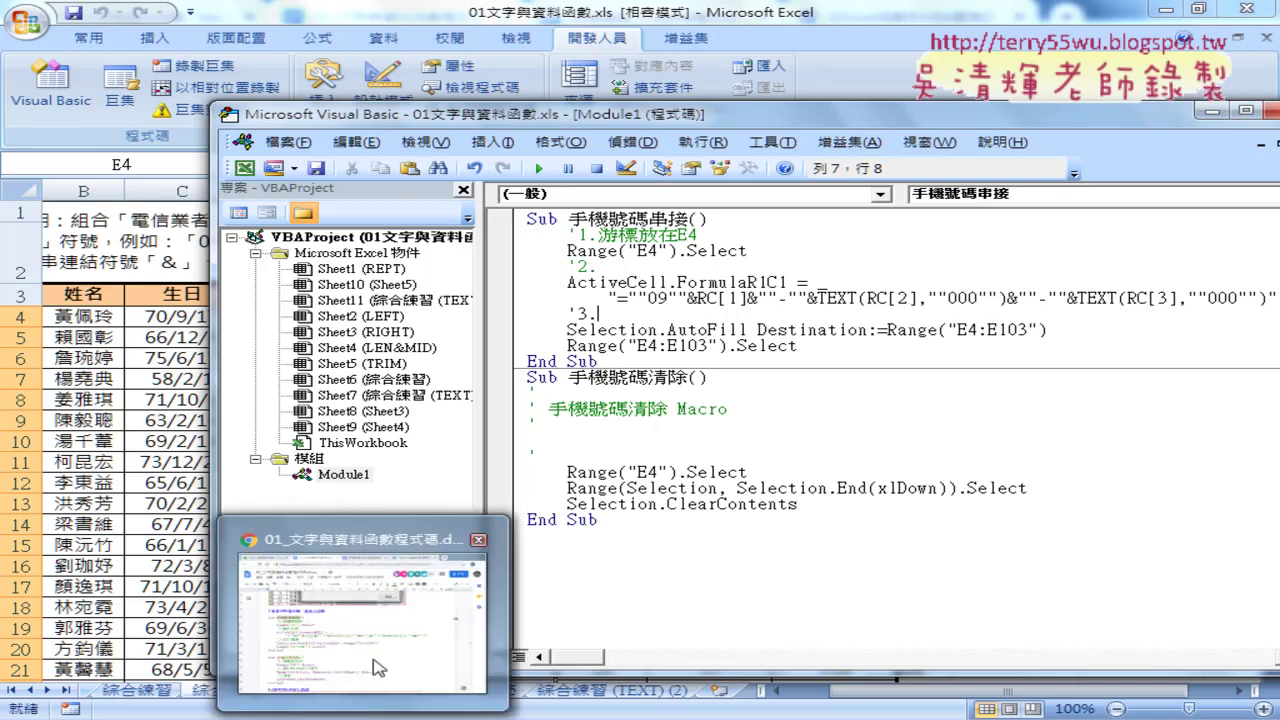
- Copy both commented macros from the Google Doc, then select all of Module1's existing code
left_click(378, 668)
left_click(232, 494)
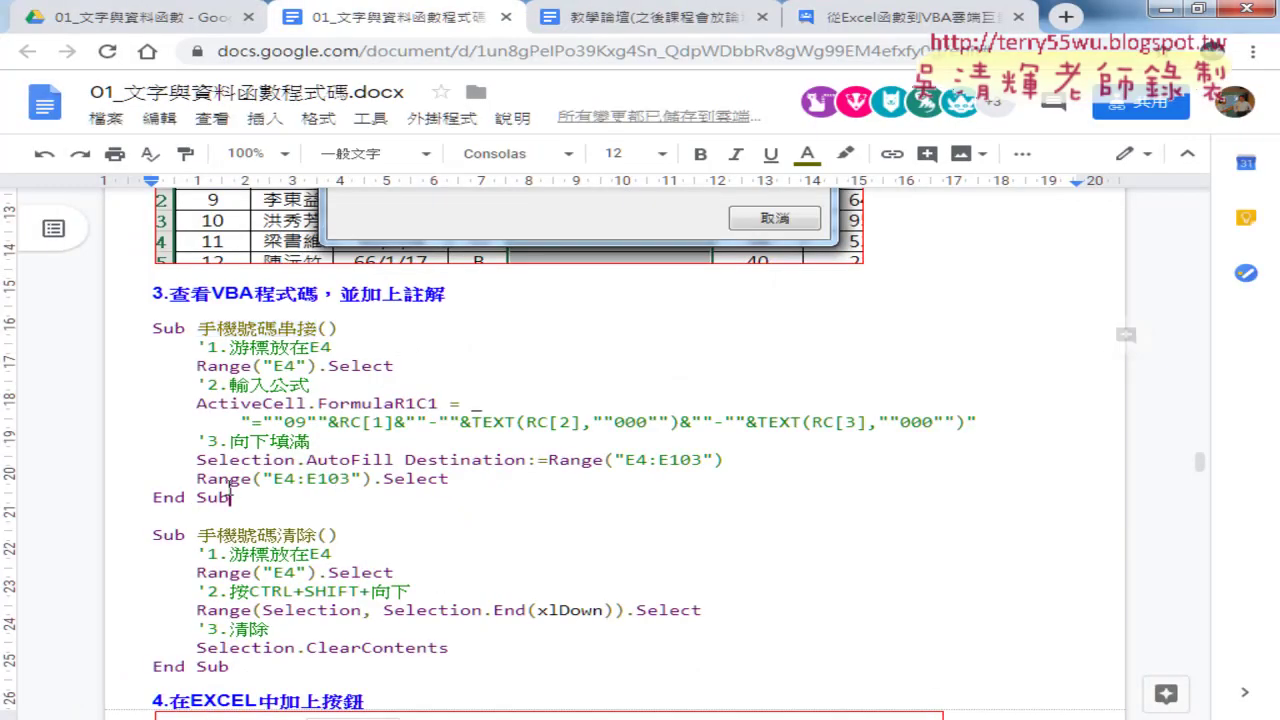
left_click_drag(230, 494, 121, 328)
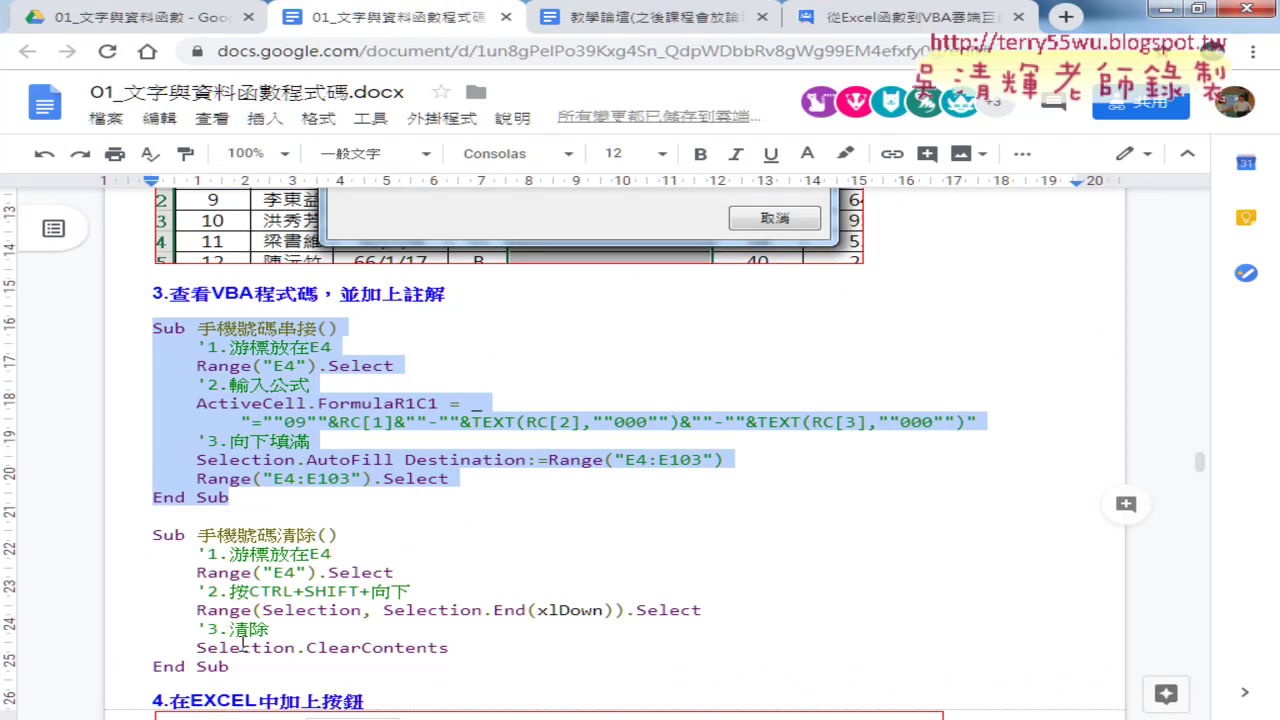
left_click_drag(240, 667, 140, 328)
key("ctrl+c")
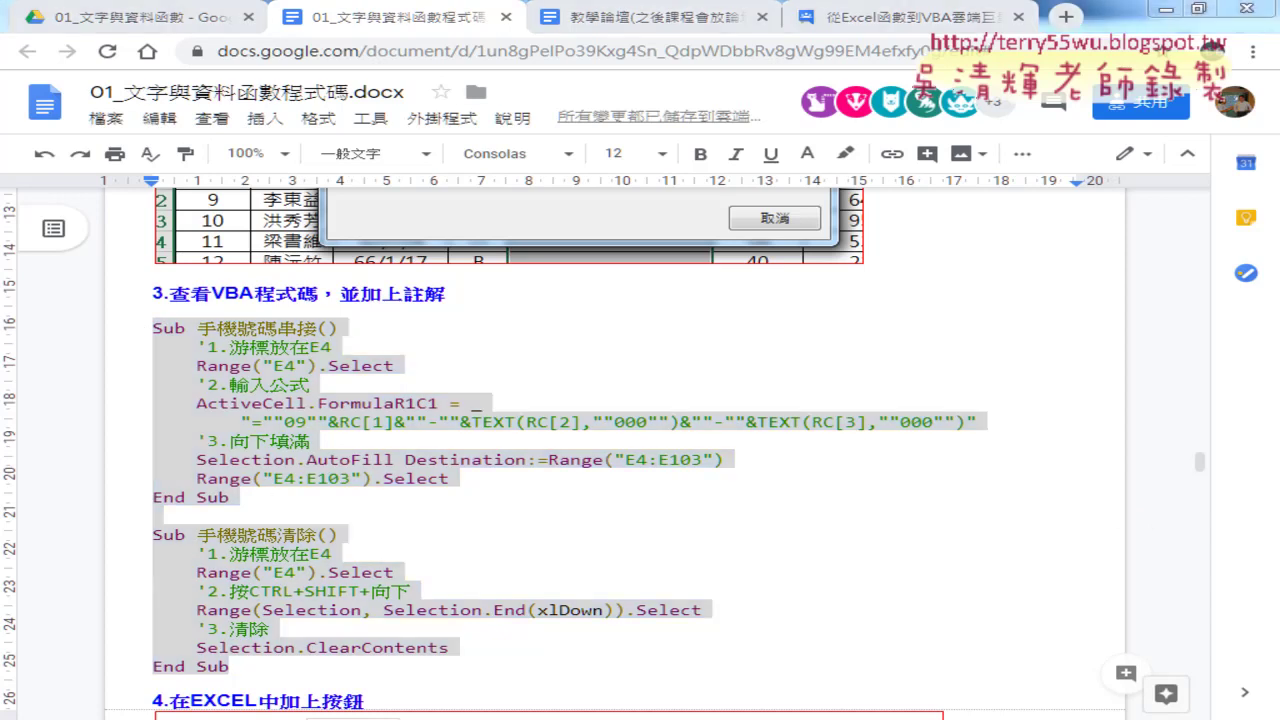
left_click(605, 600)
mouse_move(600, 521)
left_mouse_down()
mouse_move(541, 470)
mouse_move(460, 215)
left_mouse_up()
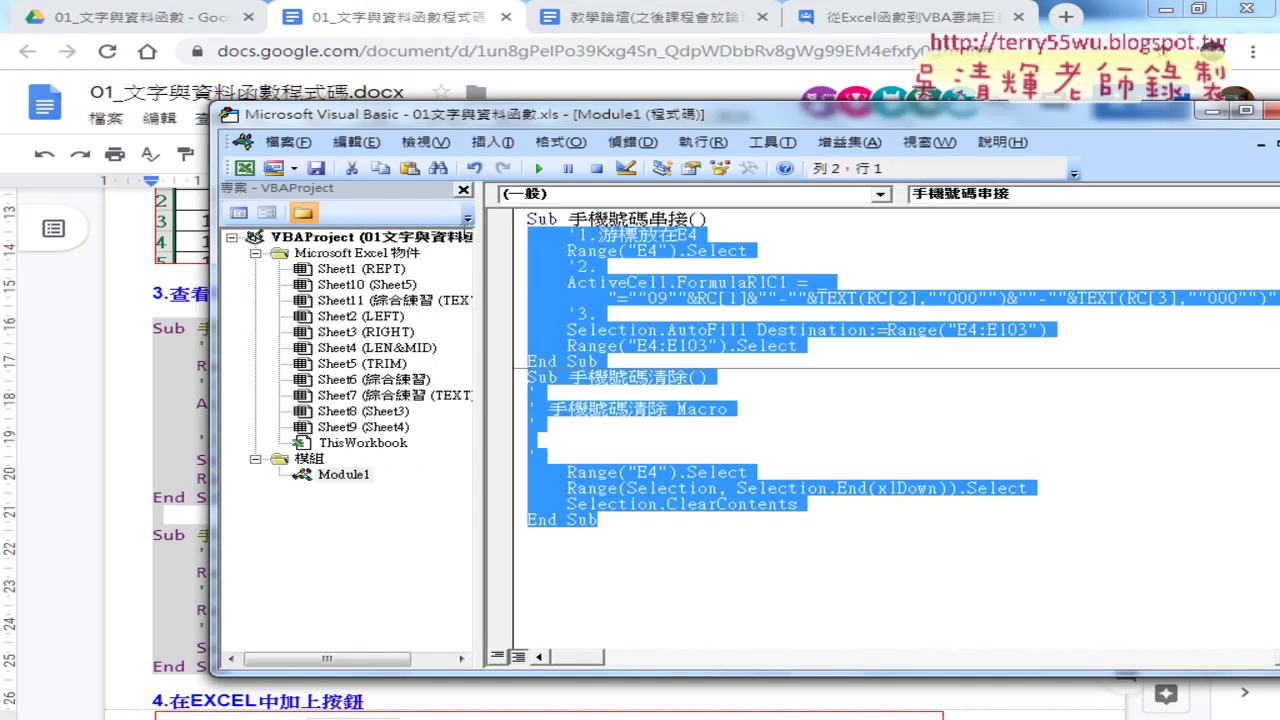
- Paste the commented macros over Module1's code and minimize Chrome
key("ctrl+v")
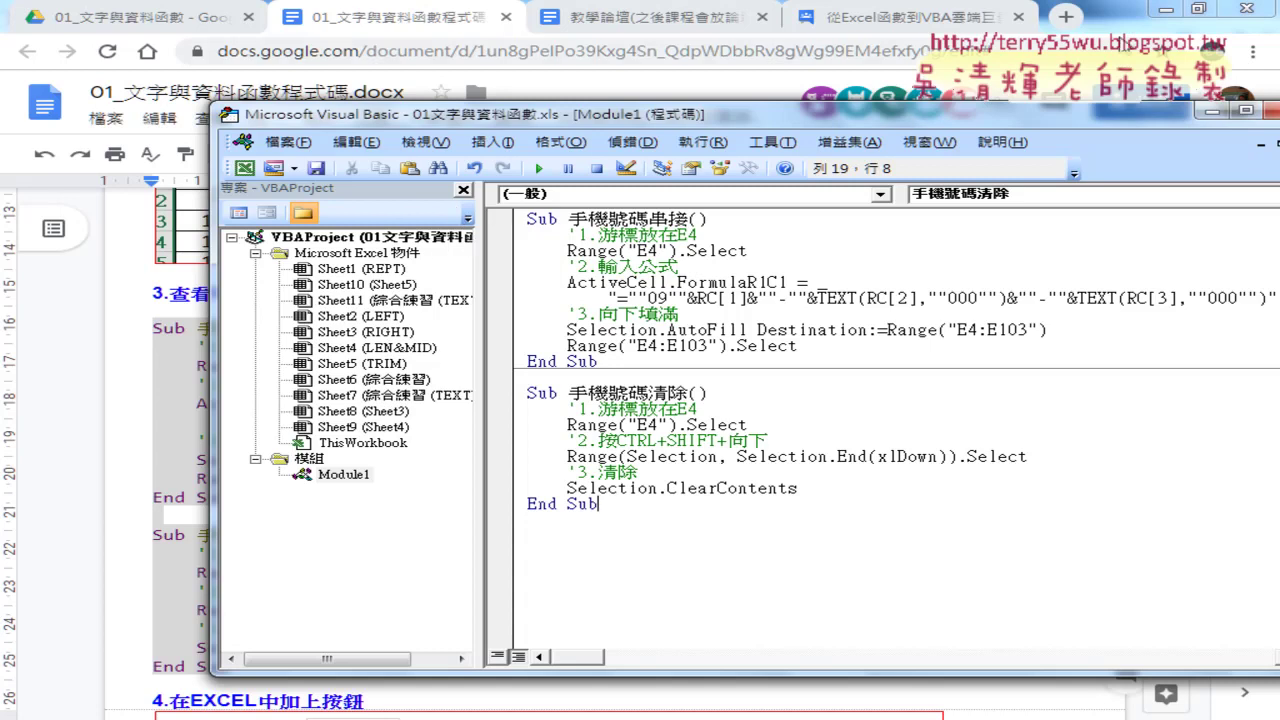
left_click(1160, 10)
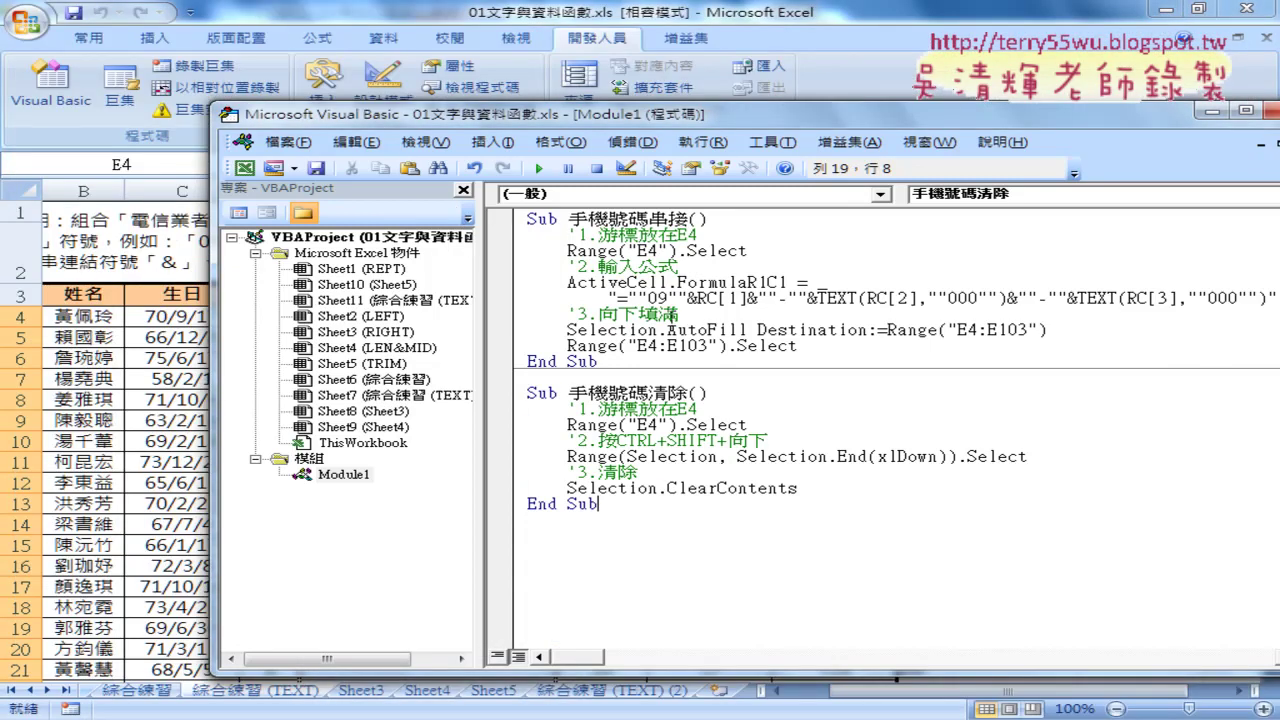
left_click_drag(678, 314, 520, 315)
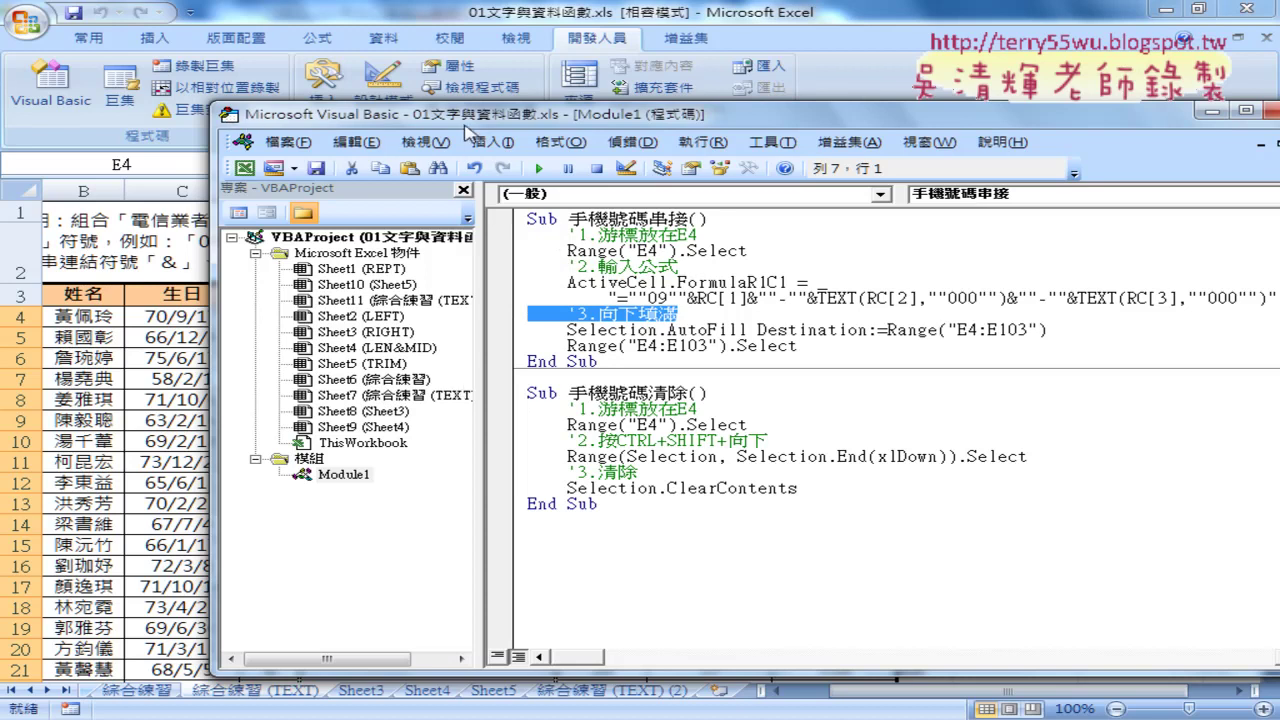
left_click_drag(470, 122, 383, 128)
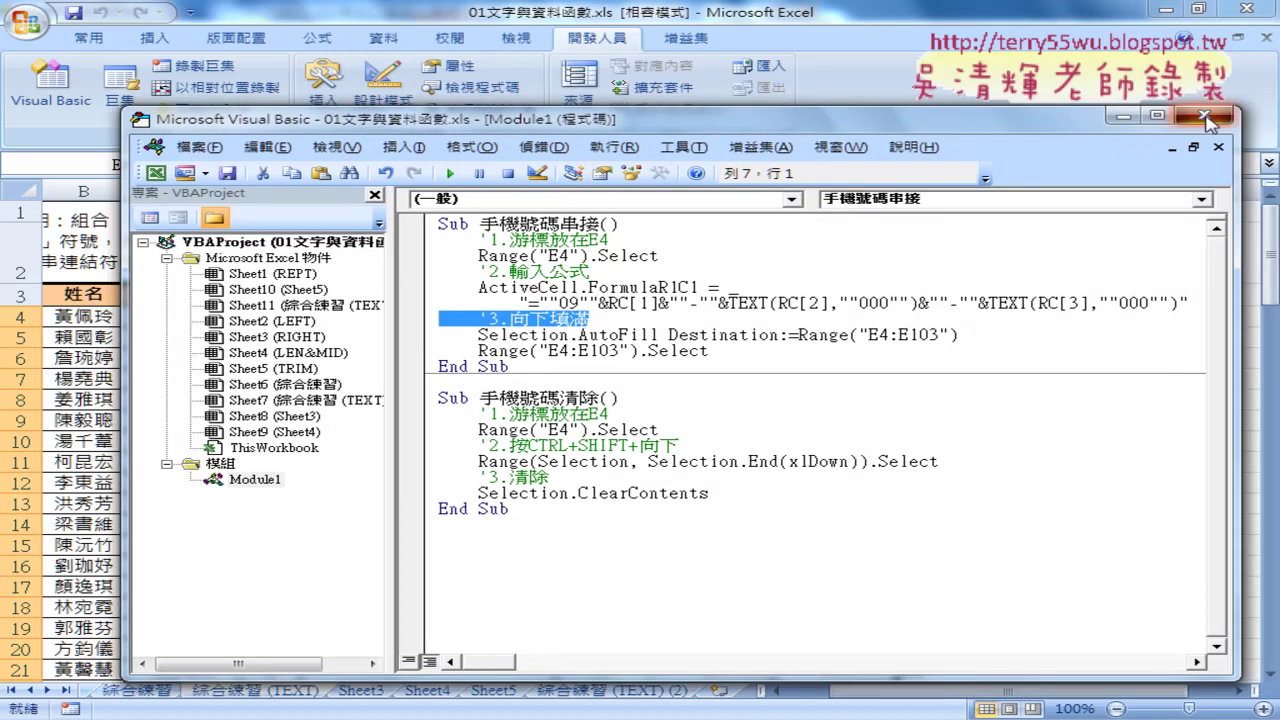
- Close VBA, cancel the Macros list, reopen via Visual Basic, and close Module1's code window
left_click(1206, 116)
left_click(120, 93)
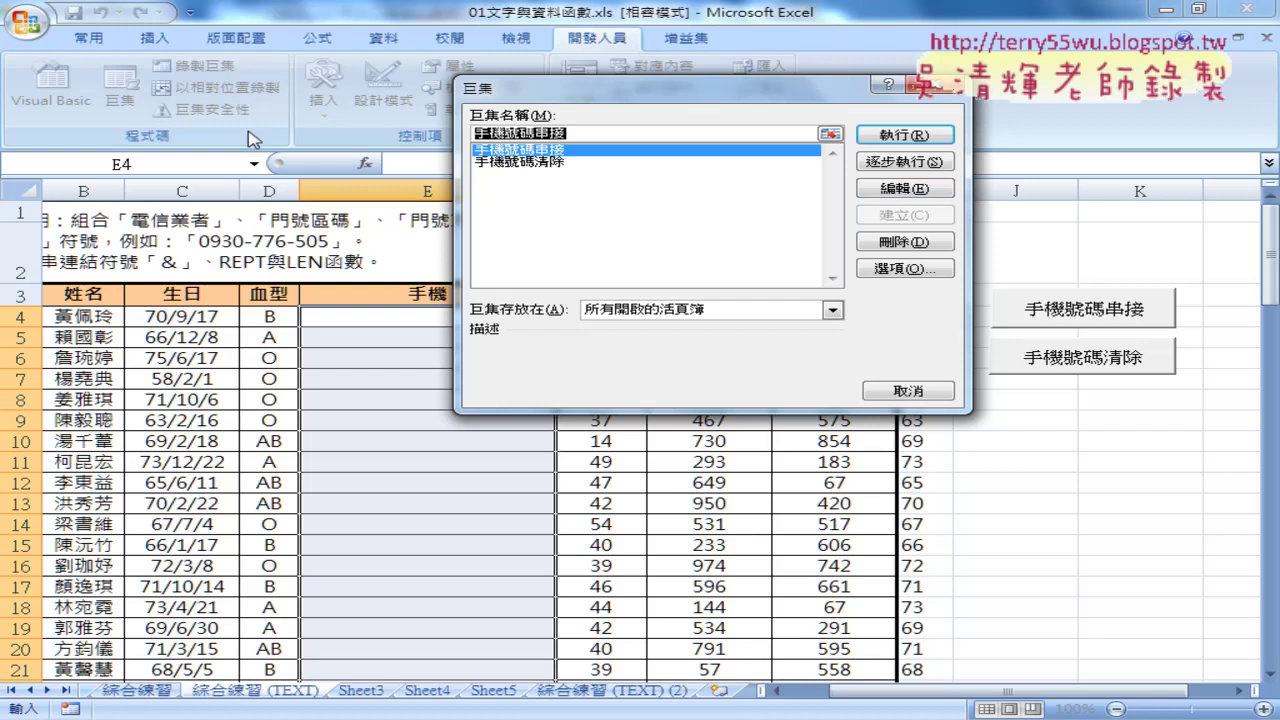
left_click(948, 85)
left_click(88, 100)
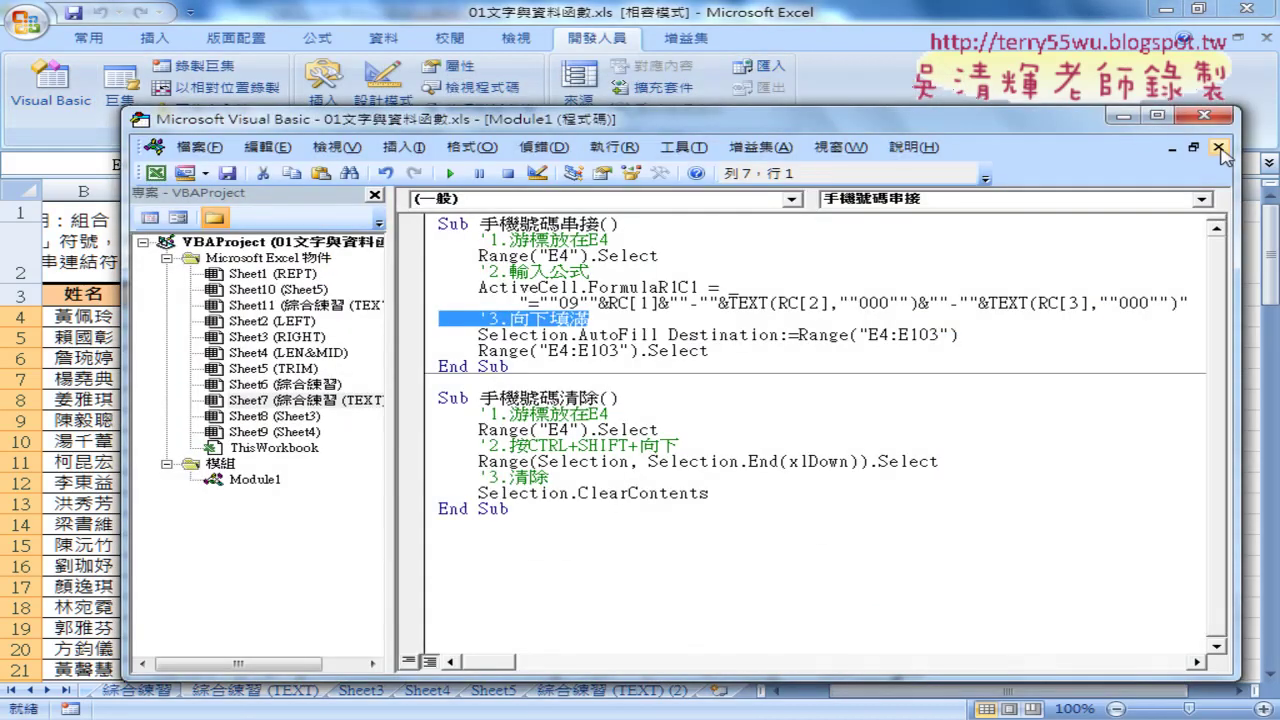
left_click(1218, 147)
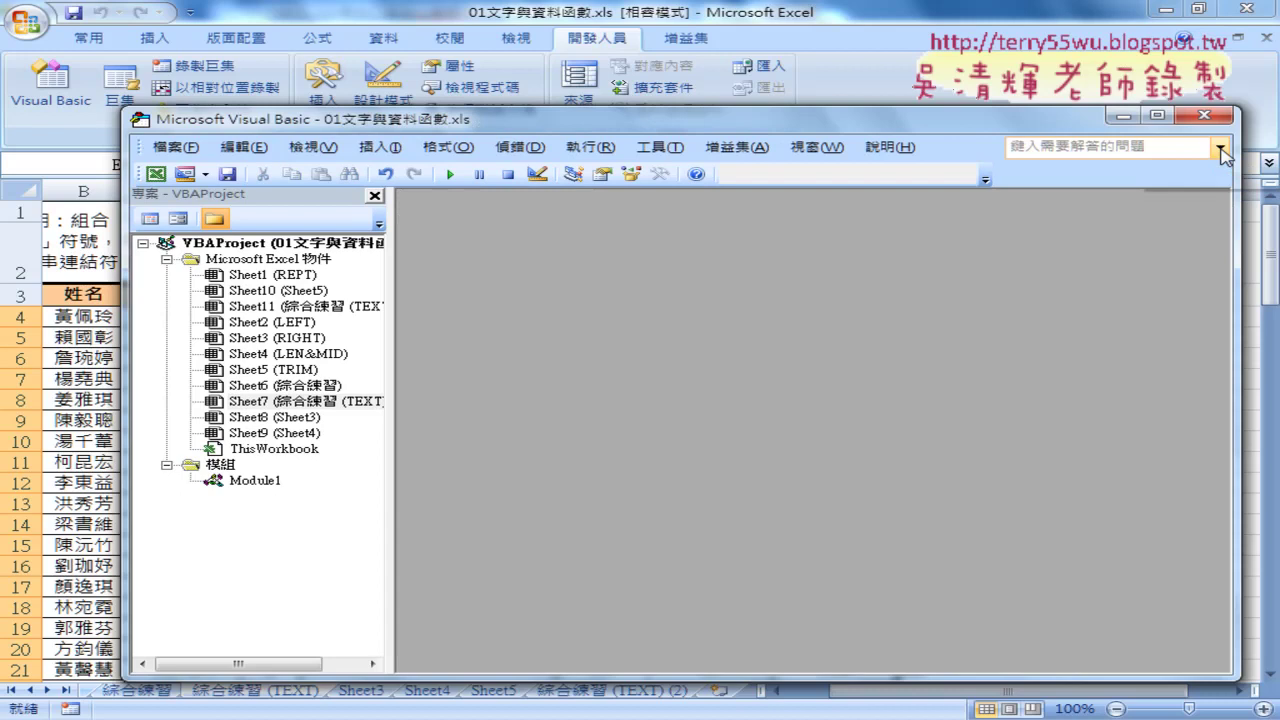
- Reopen the Project Explorer, open Module1's code, and highlight the '1.游標放在E4' comment
left_click(375, 195)
left_click(304, 148)
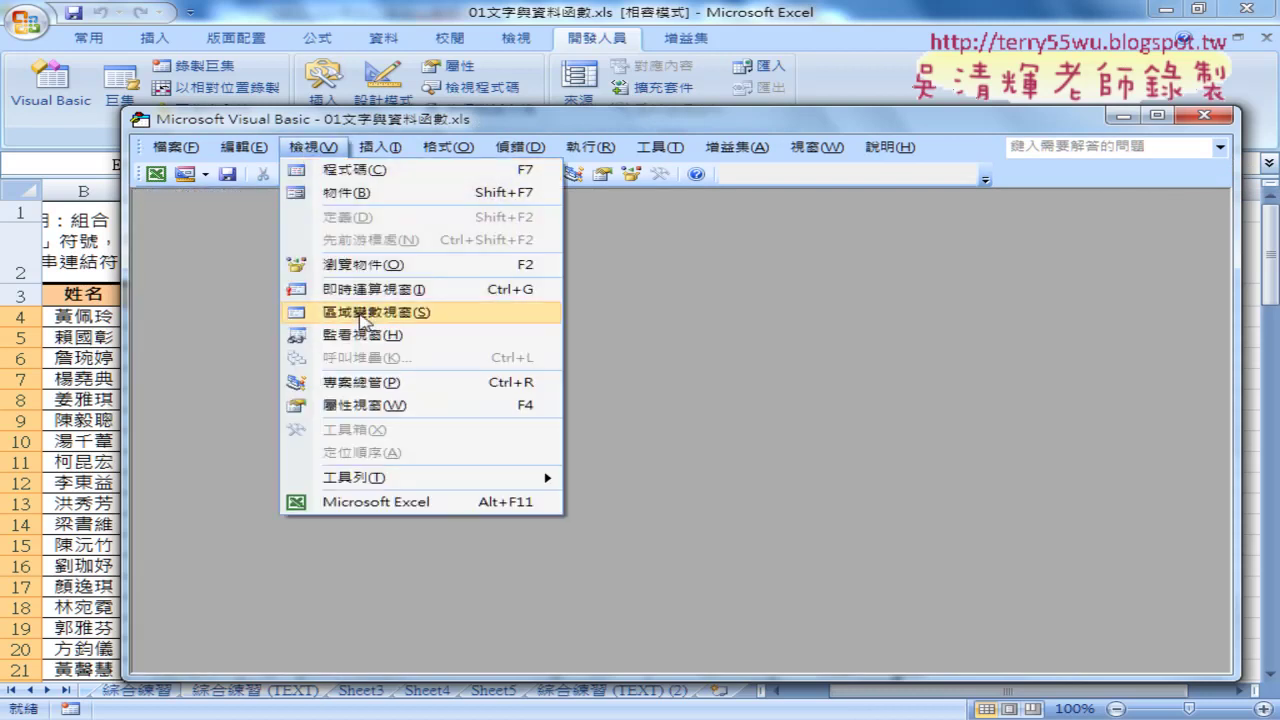
left_click(398, 384)
double_click(252, 481)
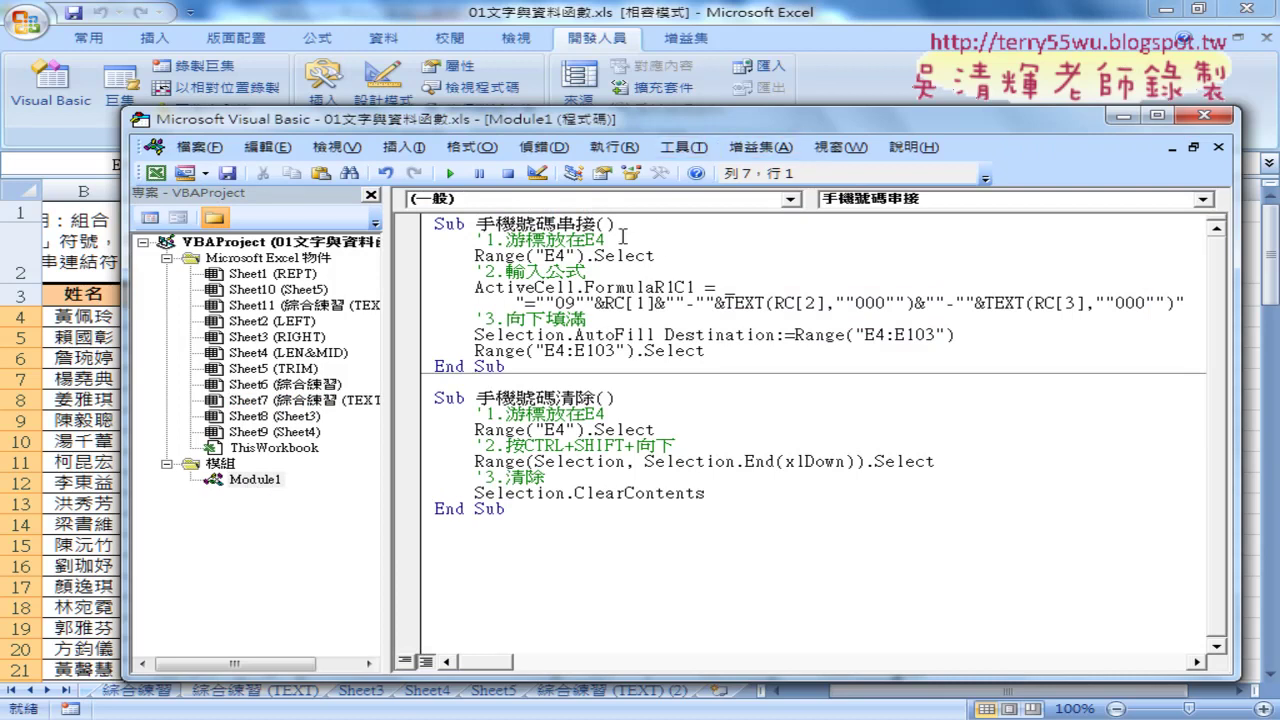
left_click_drag(607, 240, 412, 240)
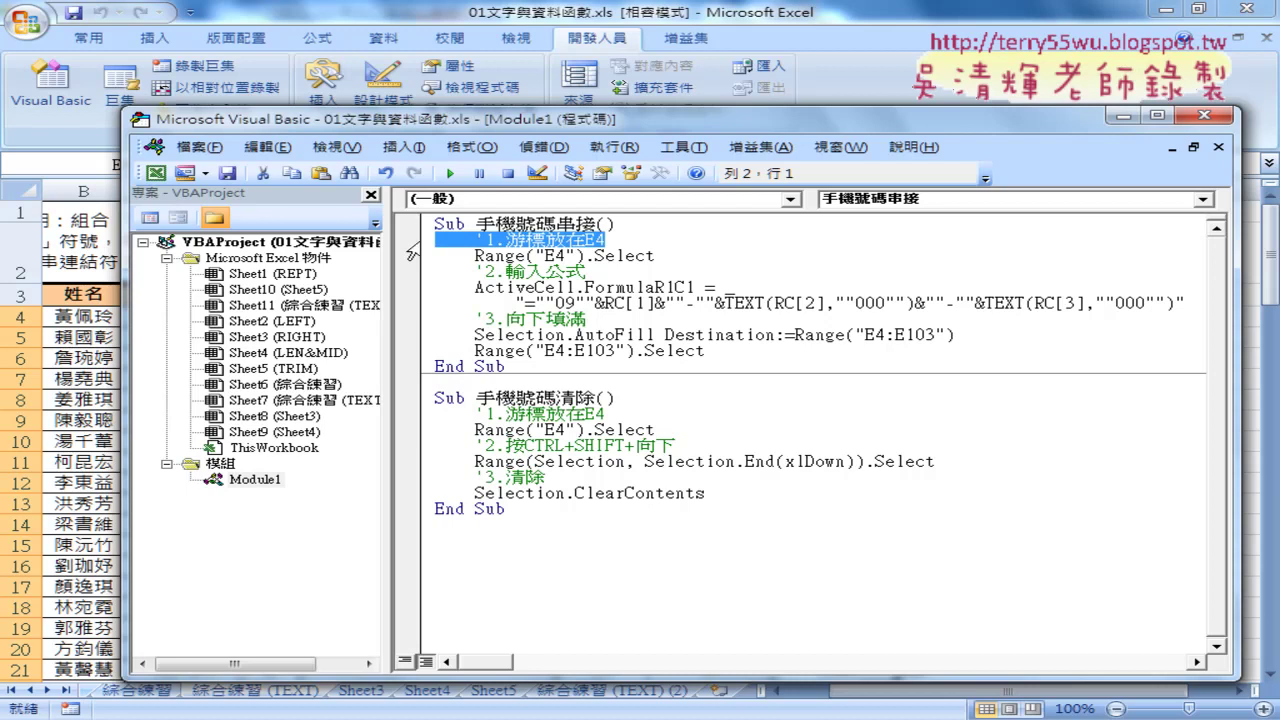